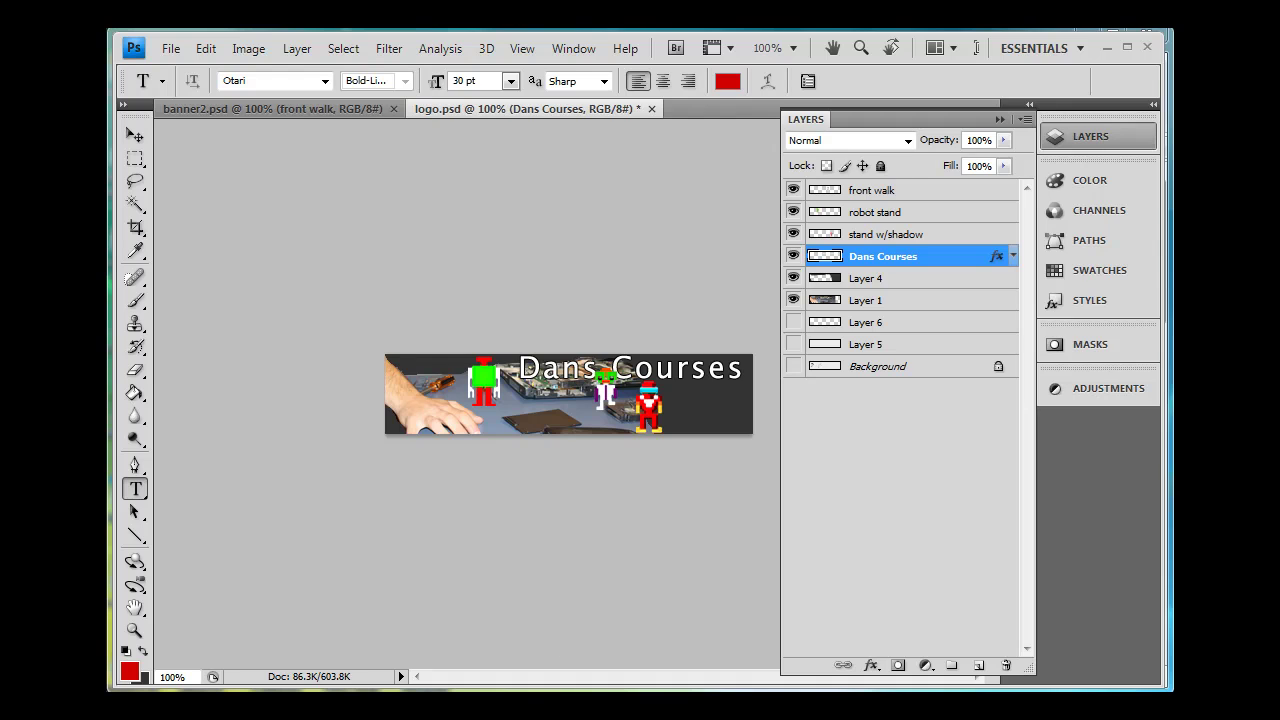
Step: Switch to Firefox to view the DansCourses.com site with the banner in its header
key("alt+Tab")
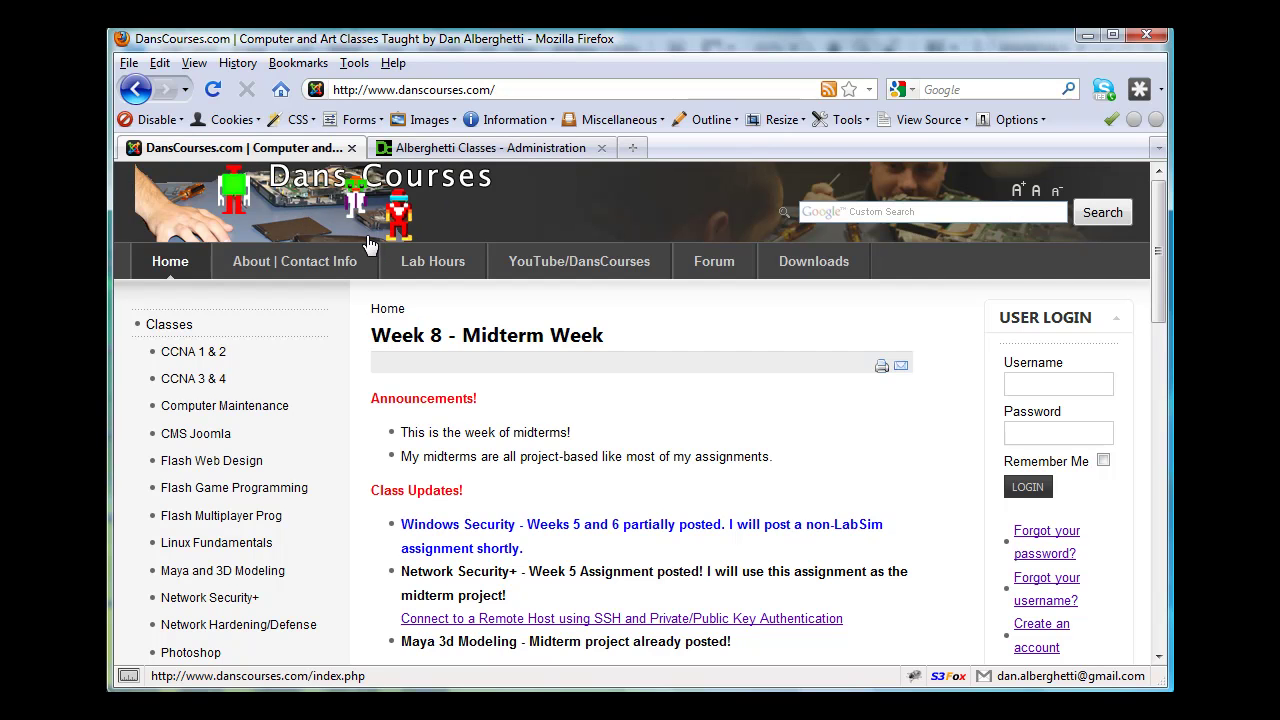
Step: Return to Photoshop with the logo.psd banner showing
key("alt+Tab")
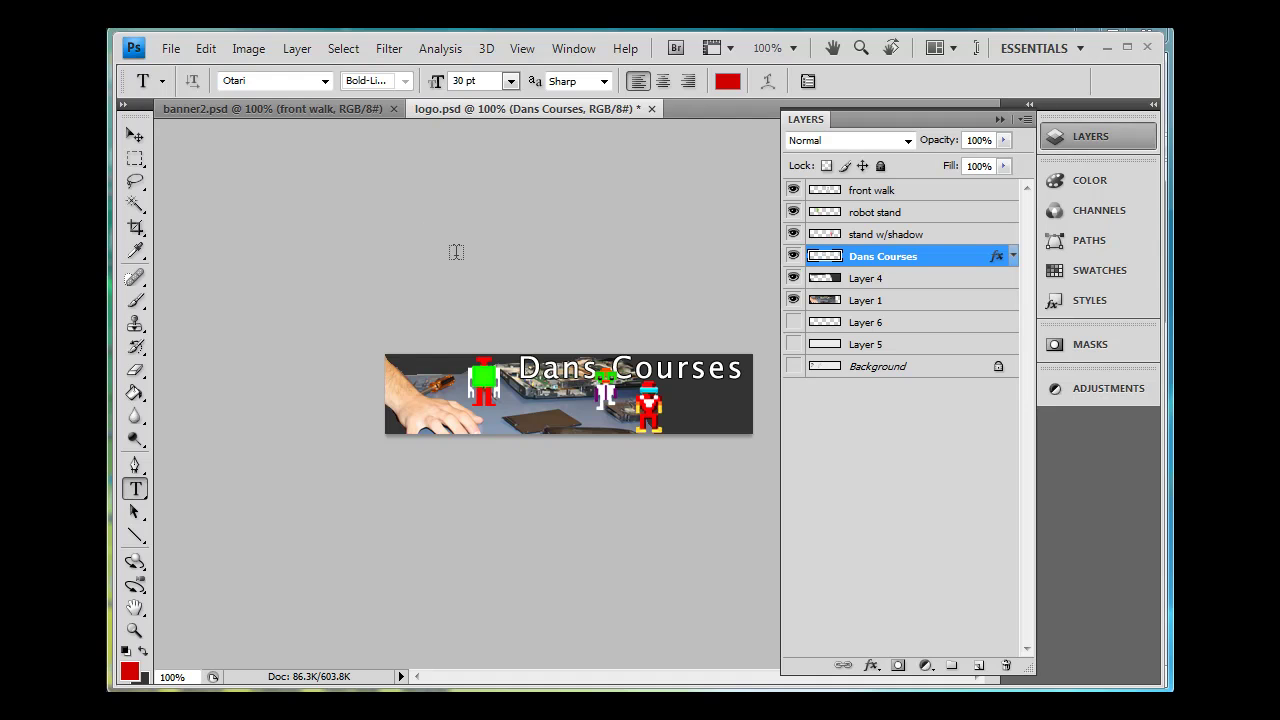
left_click(248, 49)
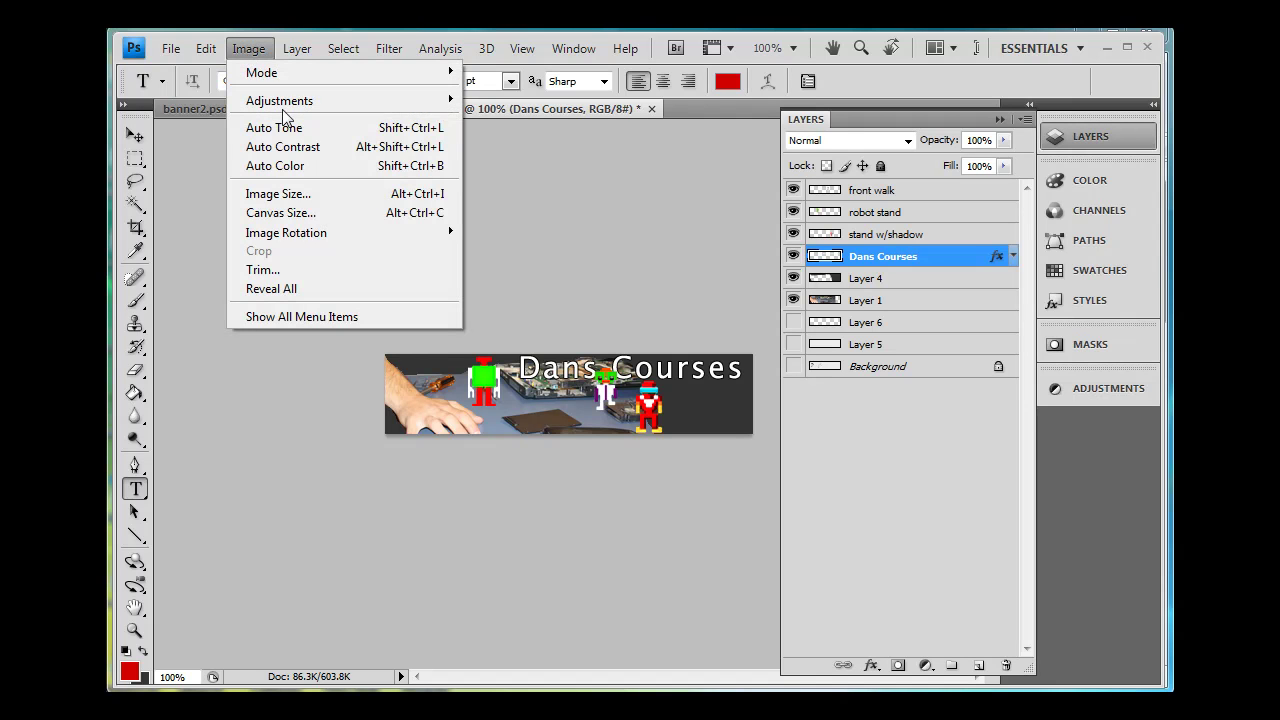
left_click(287, 193)
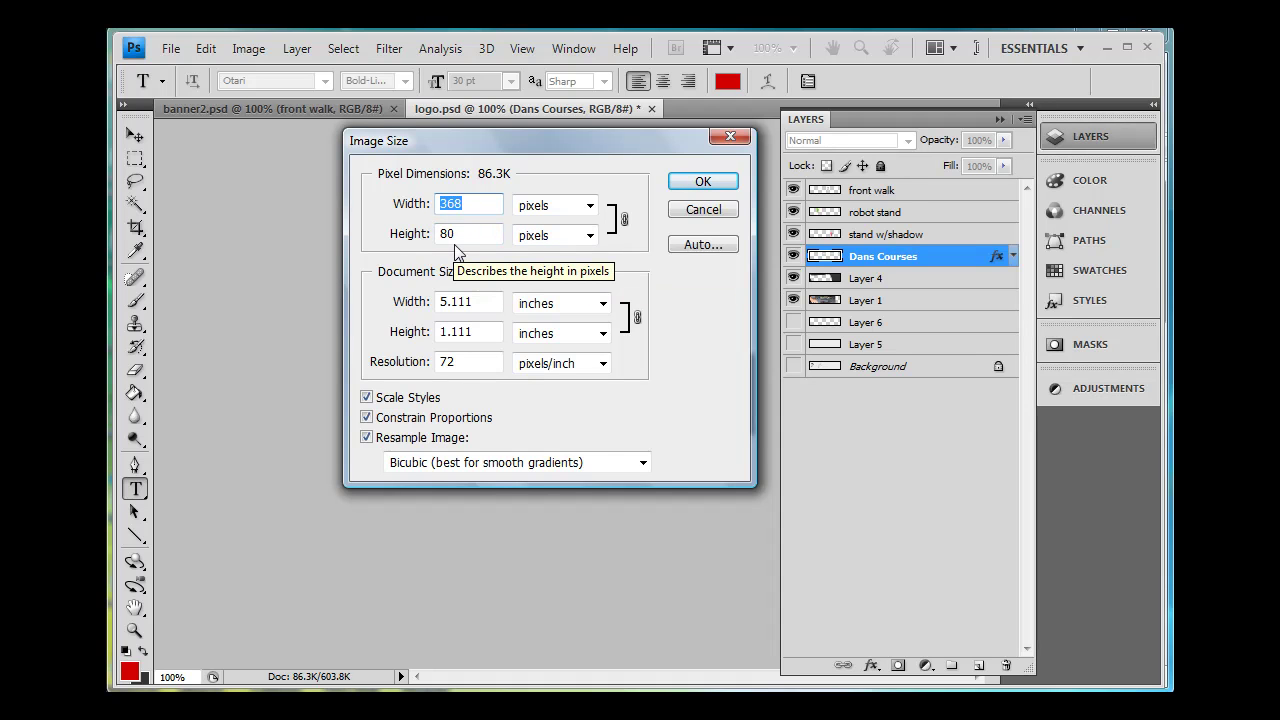
left_click(697, 183)
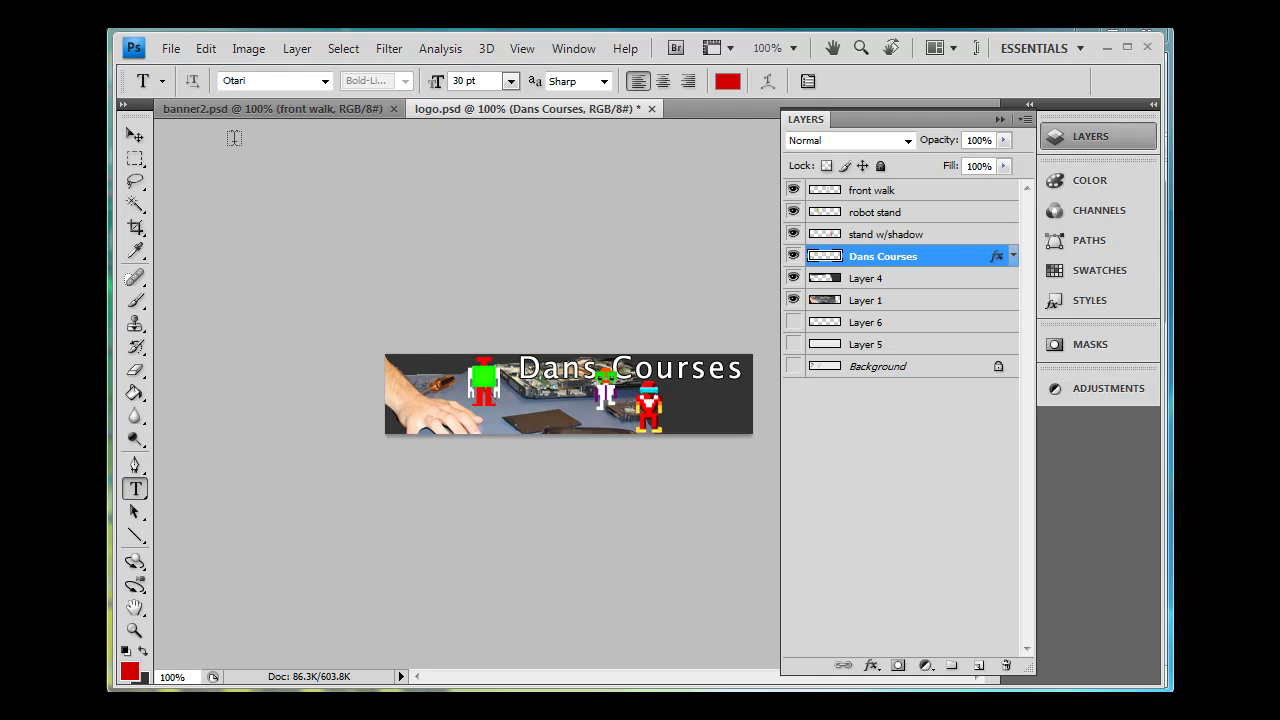
Step: Start a new document with a white background, width 368 and height 80
left_click(171, 50)
left_click(191, 74)
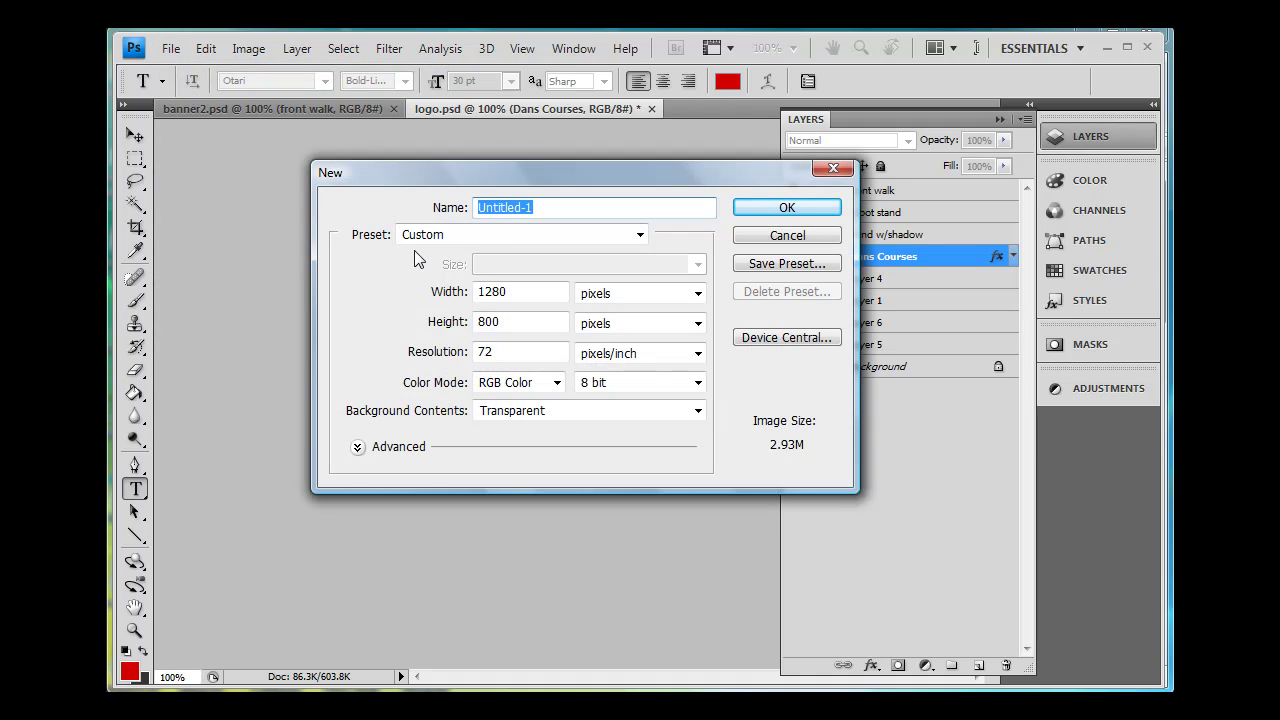
left_click(638, 414)
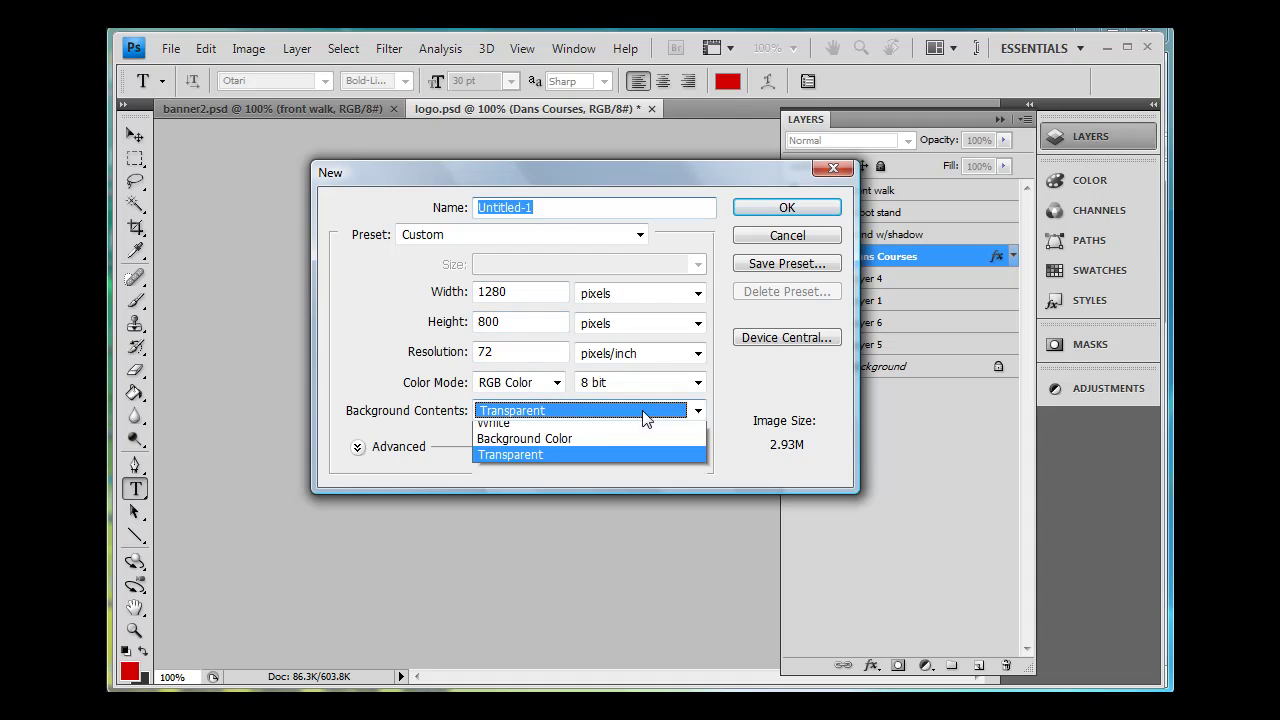
left_click(573, 428)
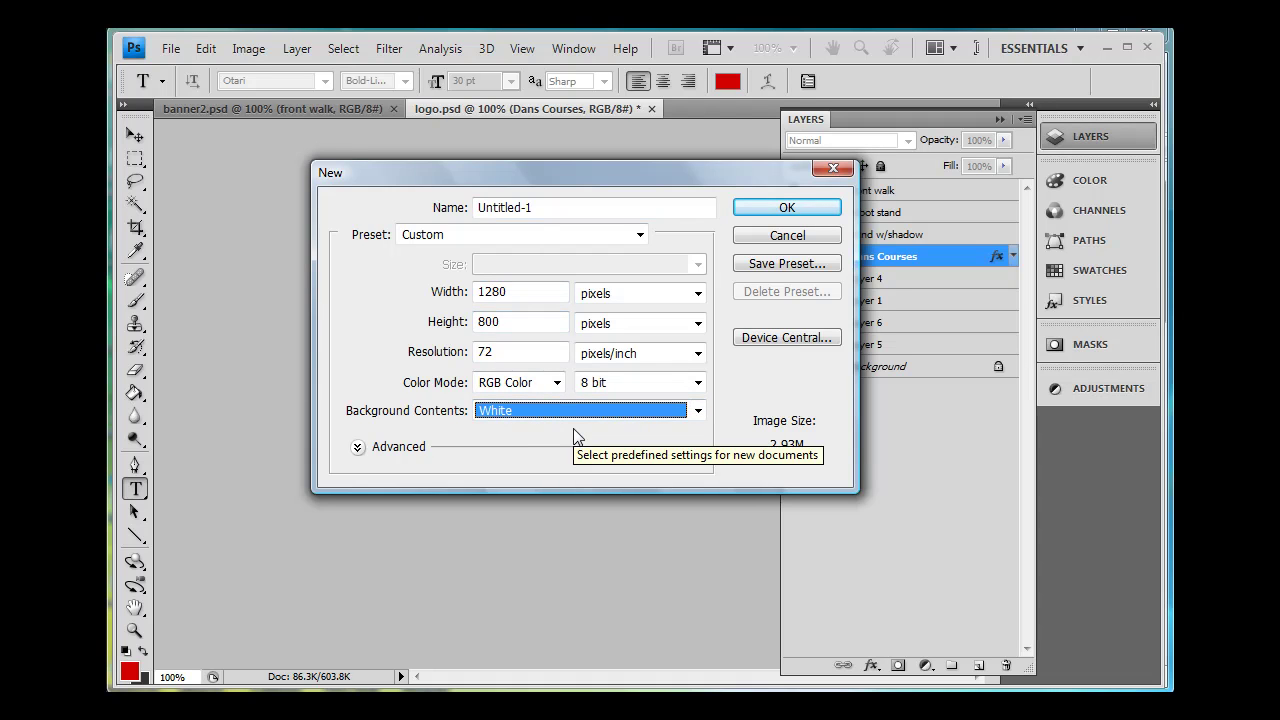
double_click(521, 292)
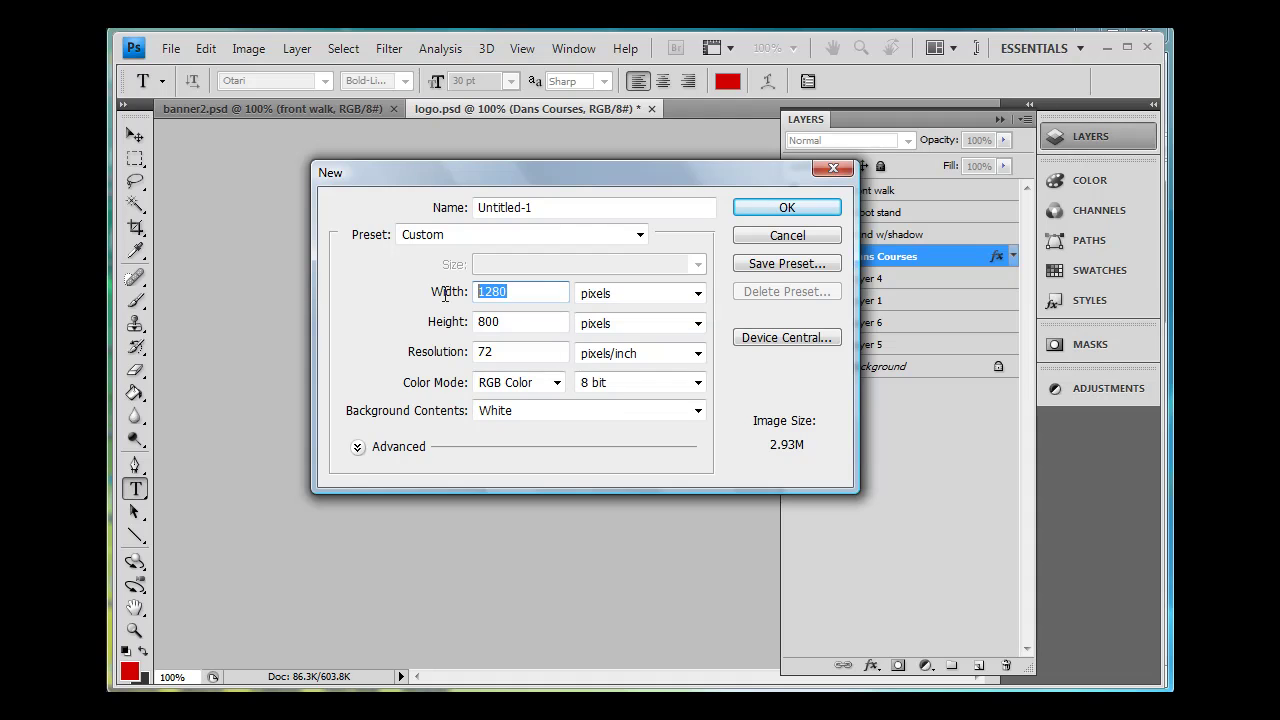
type("368")
double_click(500, 321)
type("80")
Step: Compare inch and pixel width units, reset height to 80 pixels, and create the document
left_click(659, 296)
left_click(655, 337)
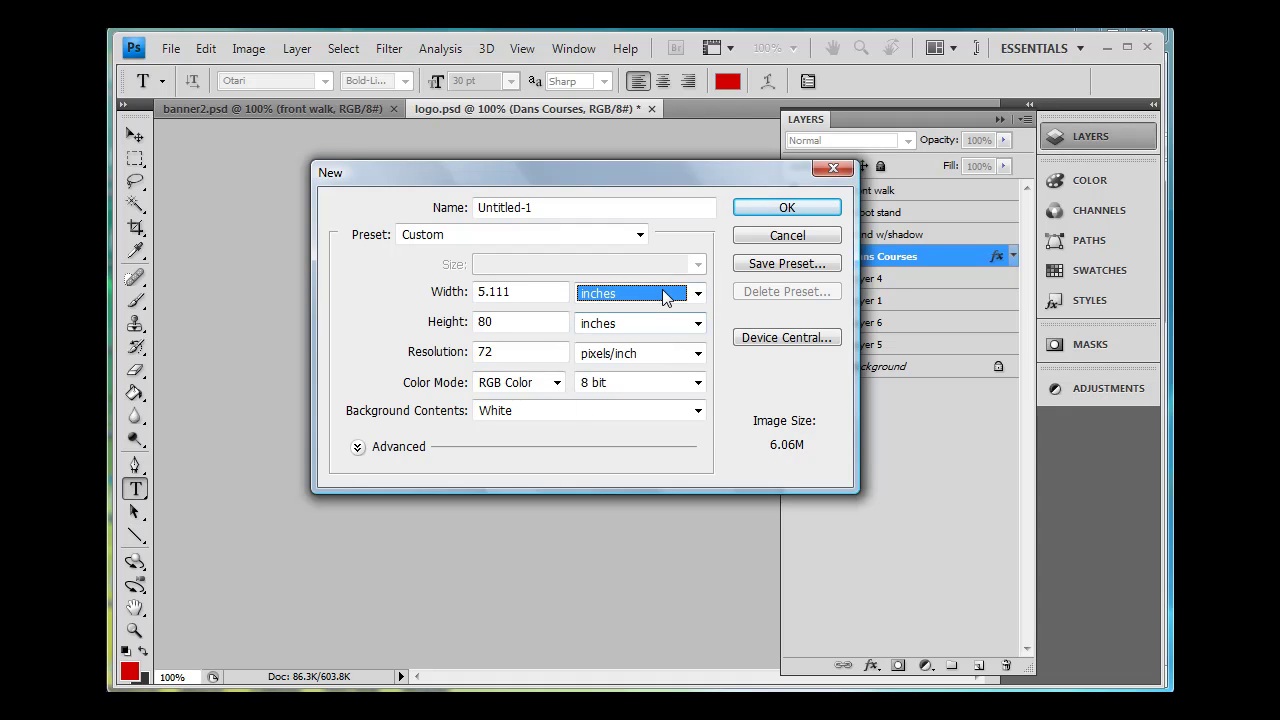
left_click(662, 291)
left_click(654, 318)
left_click(643, 294)
left_click(638, 331)
left_click(646, 294)
left_click(632, 316)
double_click(528, 322)
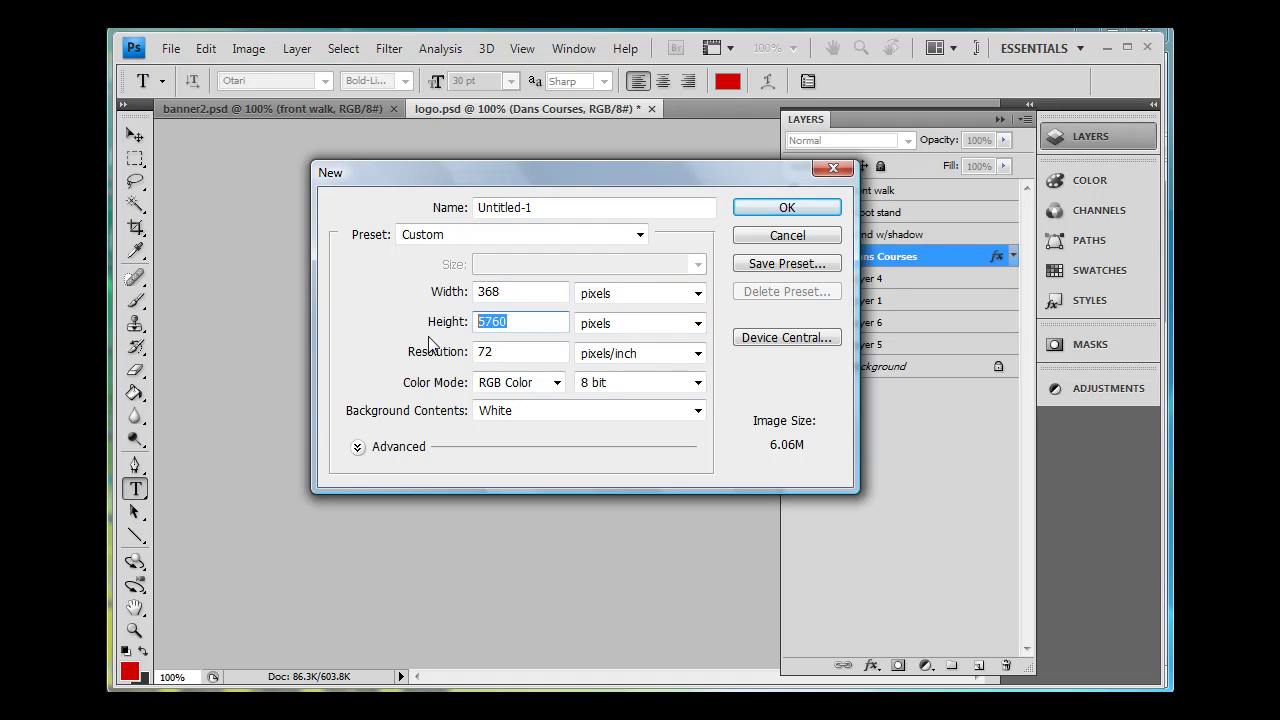
type("80")
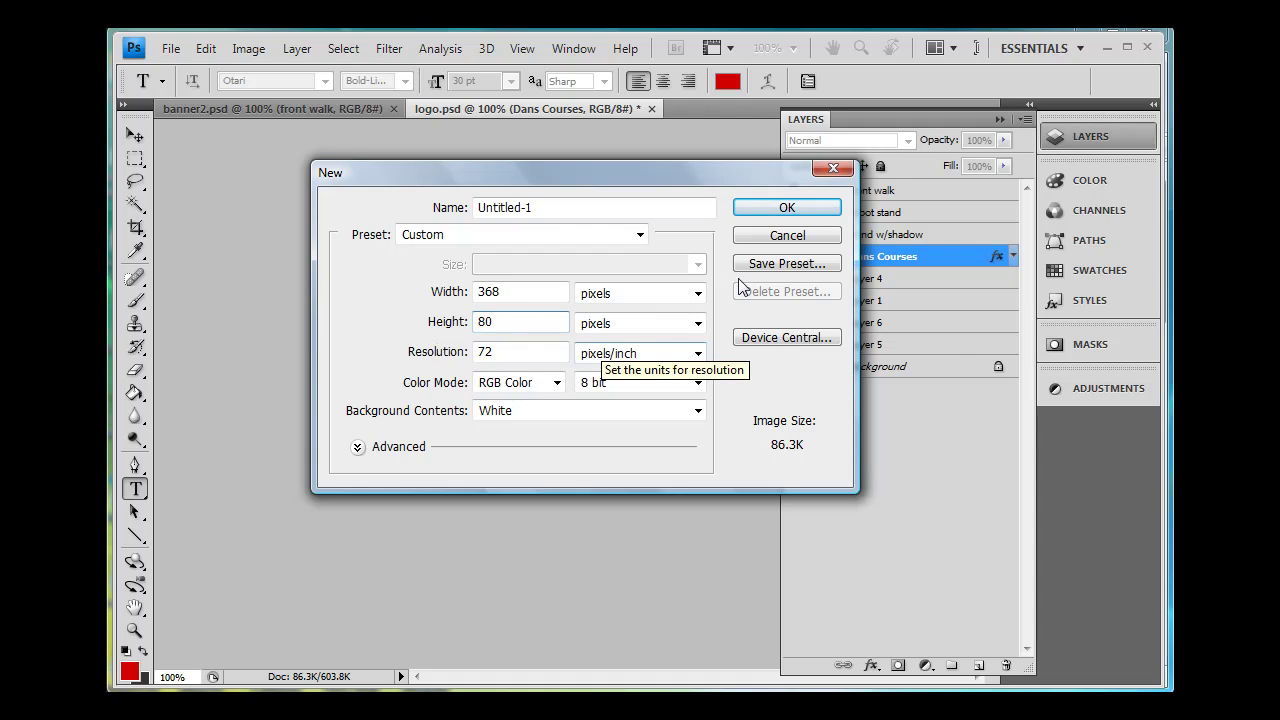
left_click(786, 208)
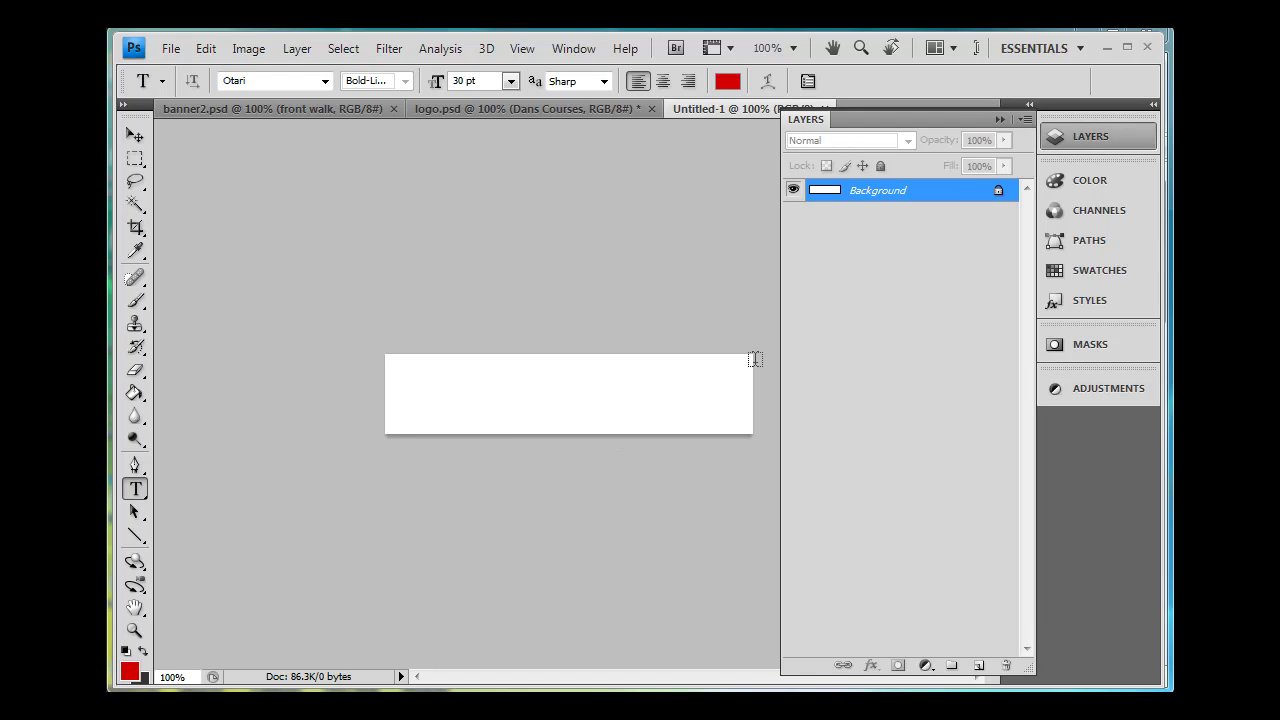
Step: Collapse the Layers panel and bring the logo.psd banner back into view
left_click(999, 120)
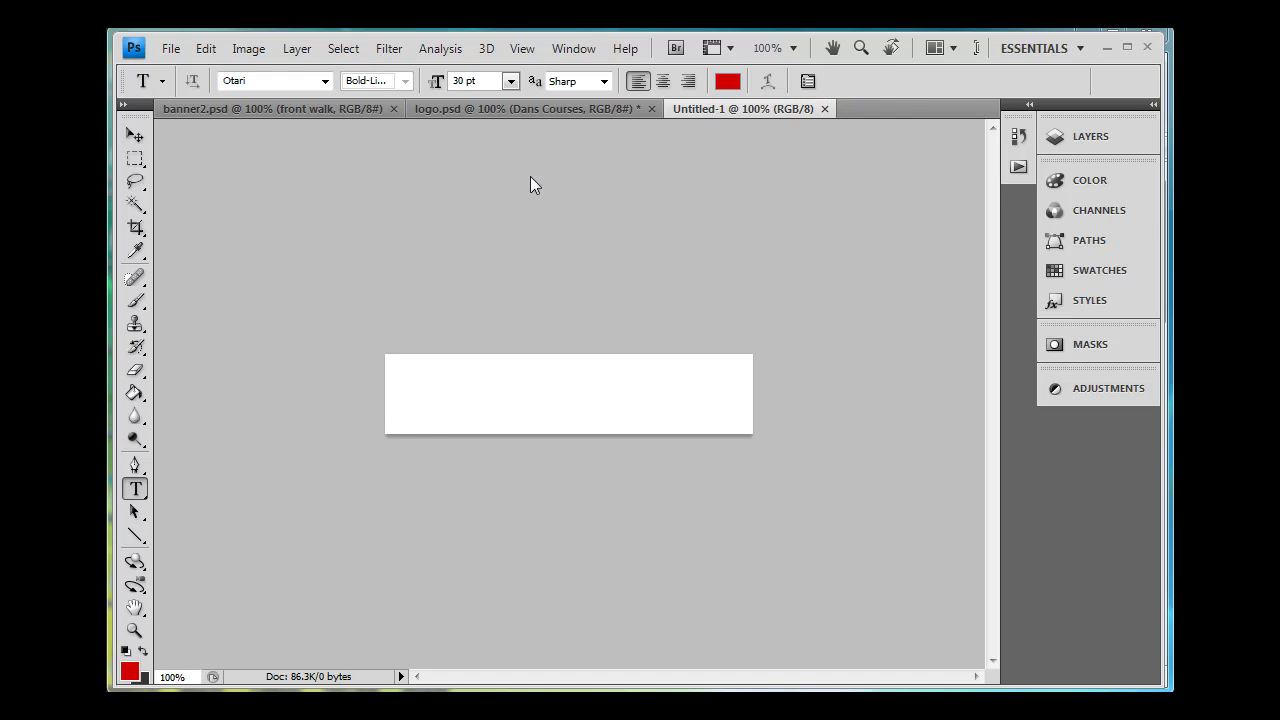
left_click(476, 108)
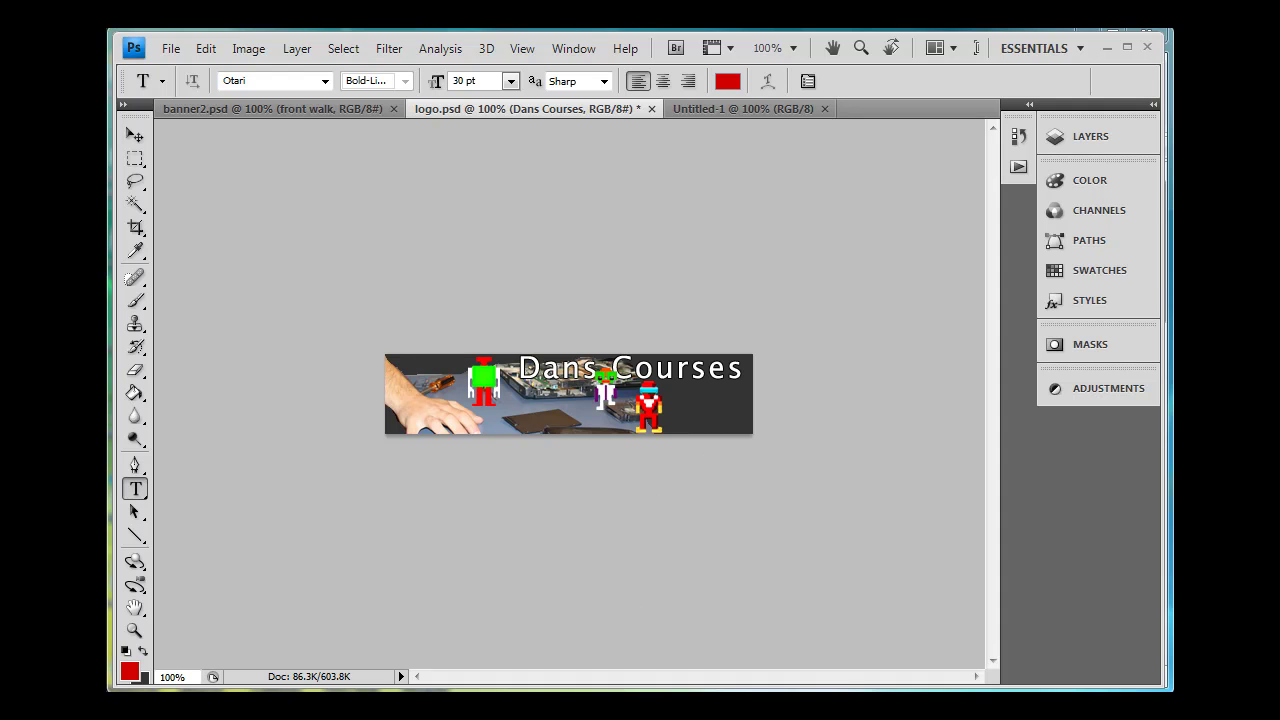
key("alt+Tab")
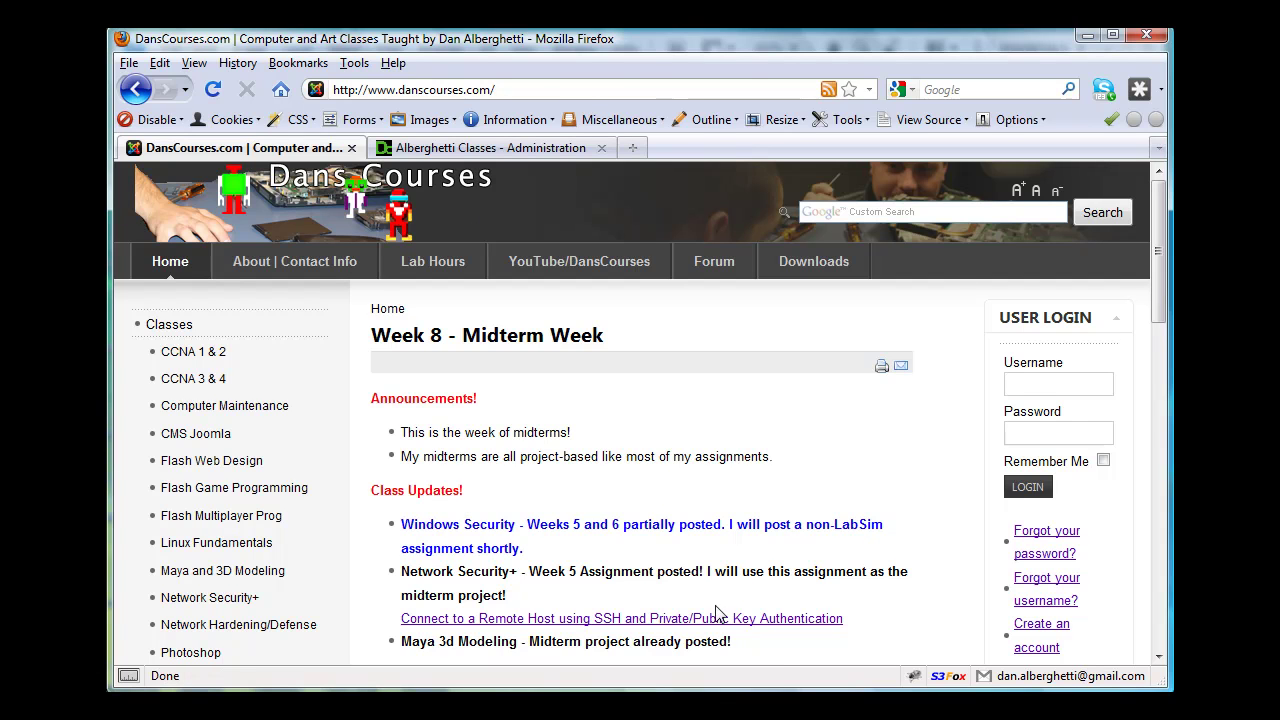
Step: Sample the banner's dark grey (R, G, B 51) as the foreground colour and open its picker
key("alt+Tab")
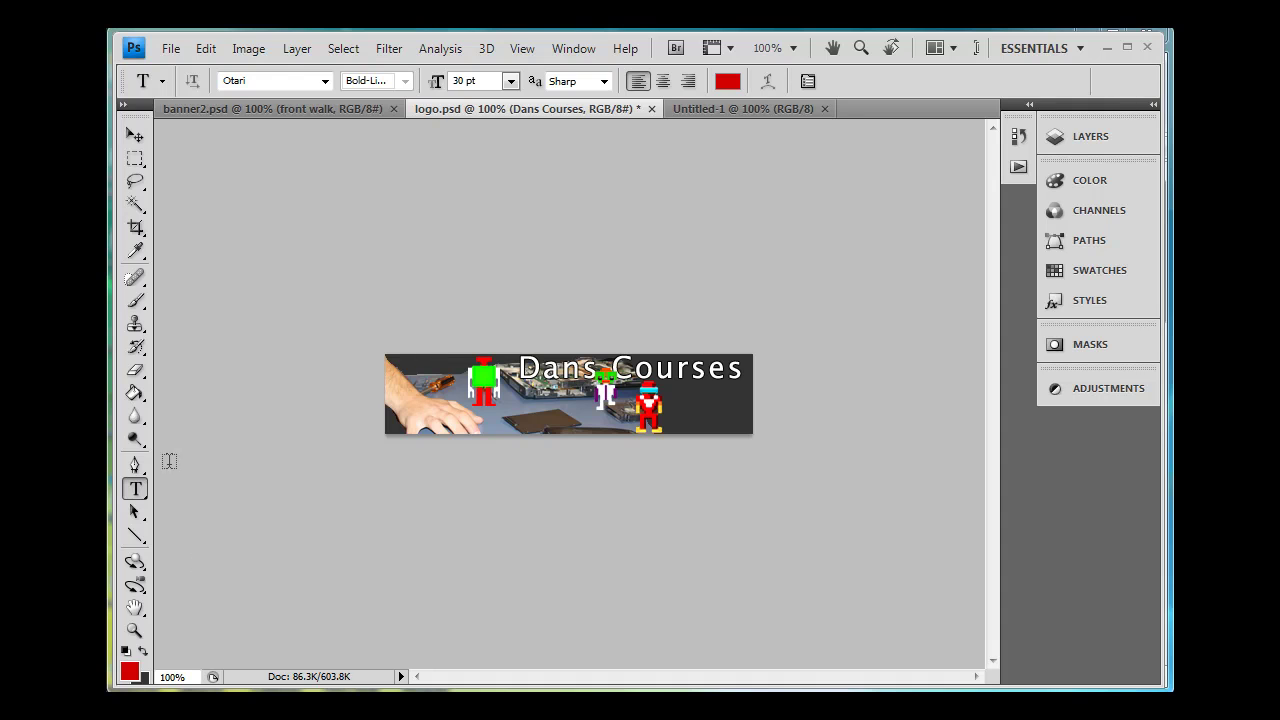
left_click(136, 253)
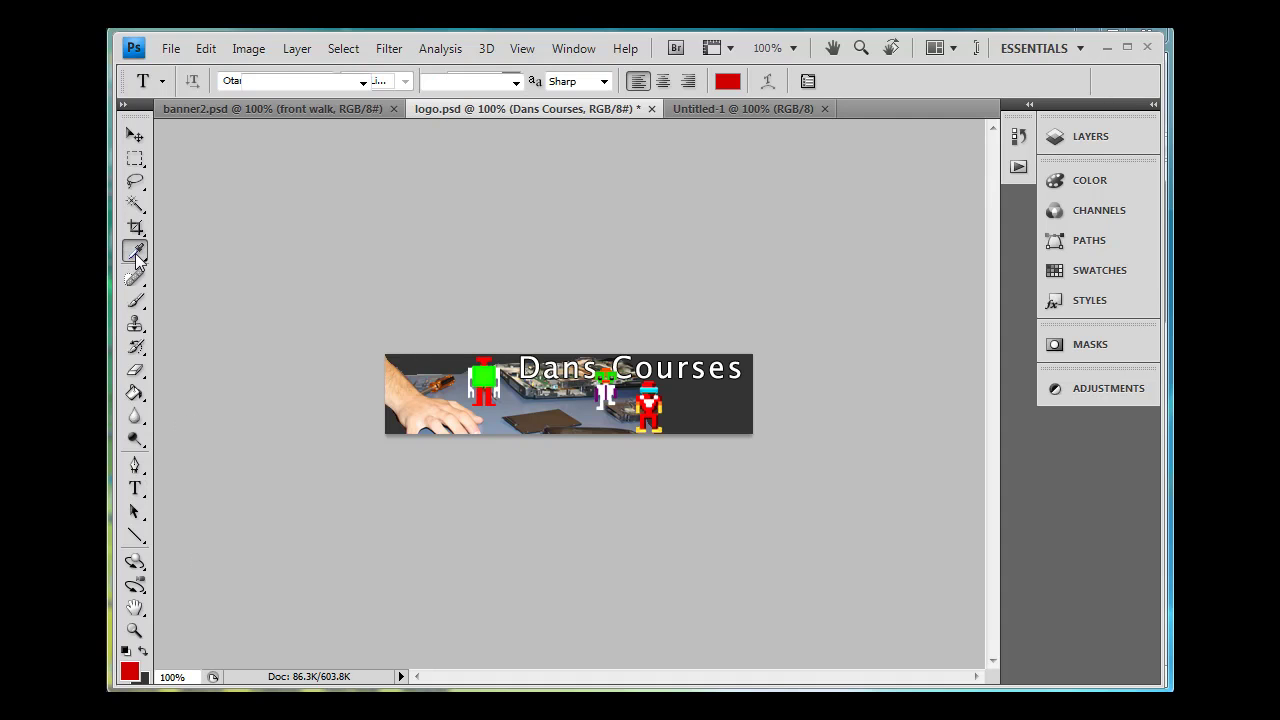
left_click(721, 404)
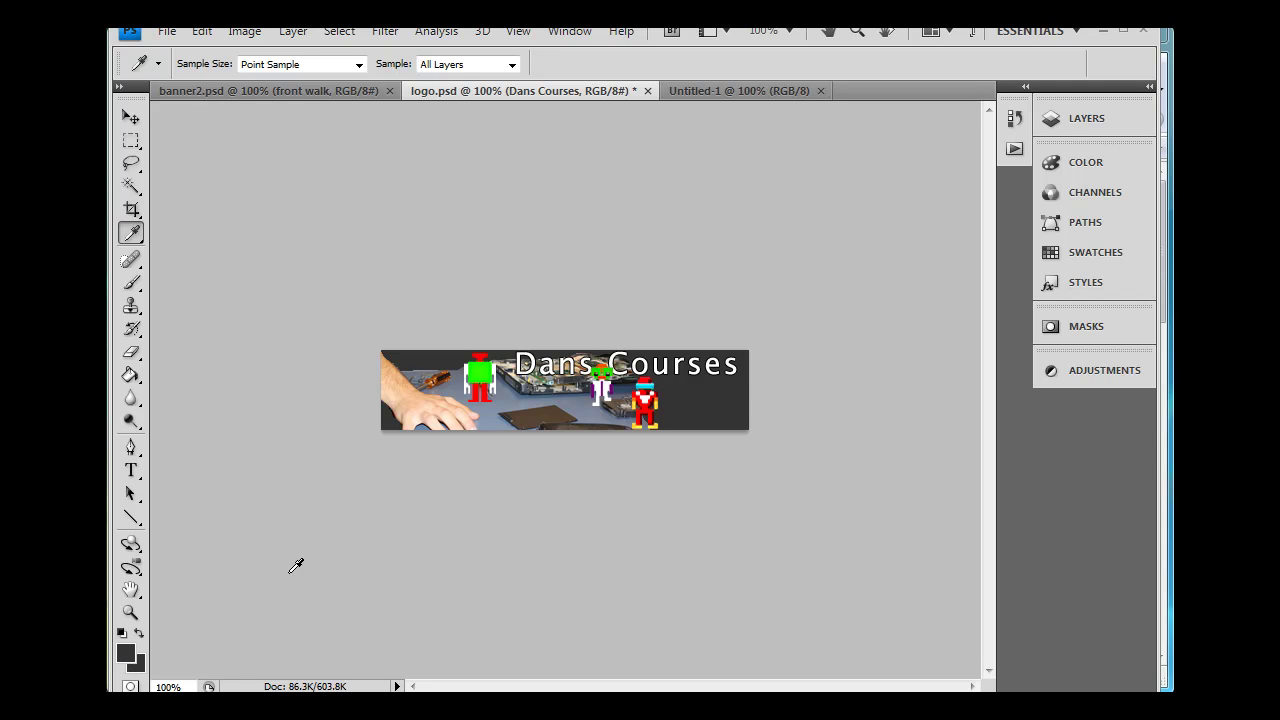
left_click(1077, 166)
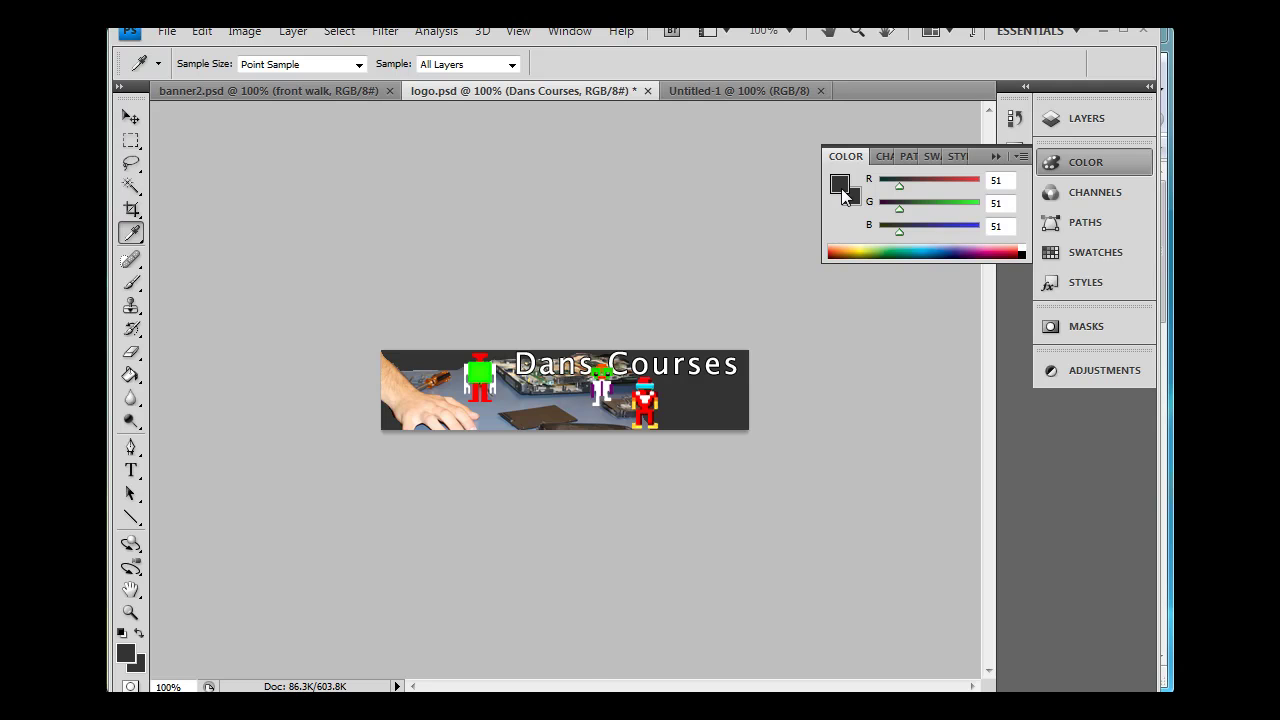
left_click(843, 192)
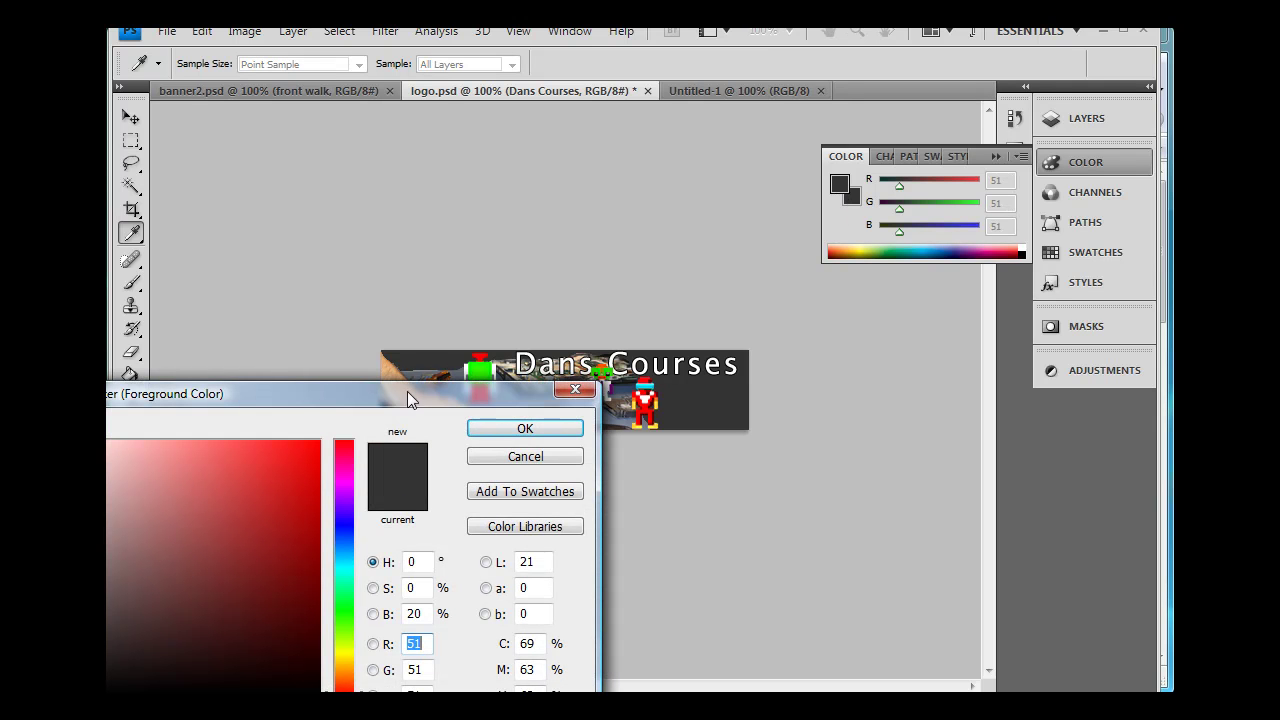
Step: Move the Color Picker higher and replace the hex value 333333 with FFFFFF
left_click_drag(411, 399, 483, 82)
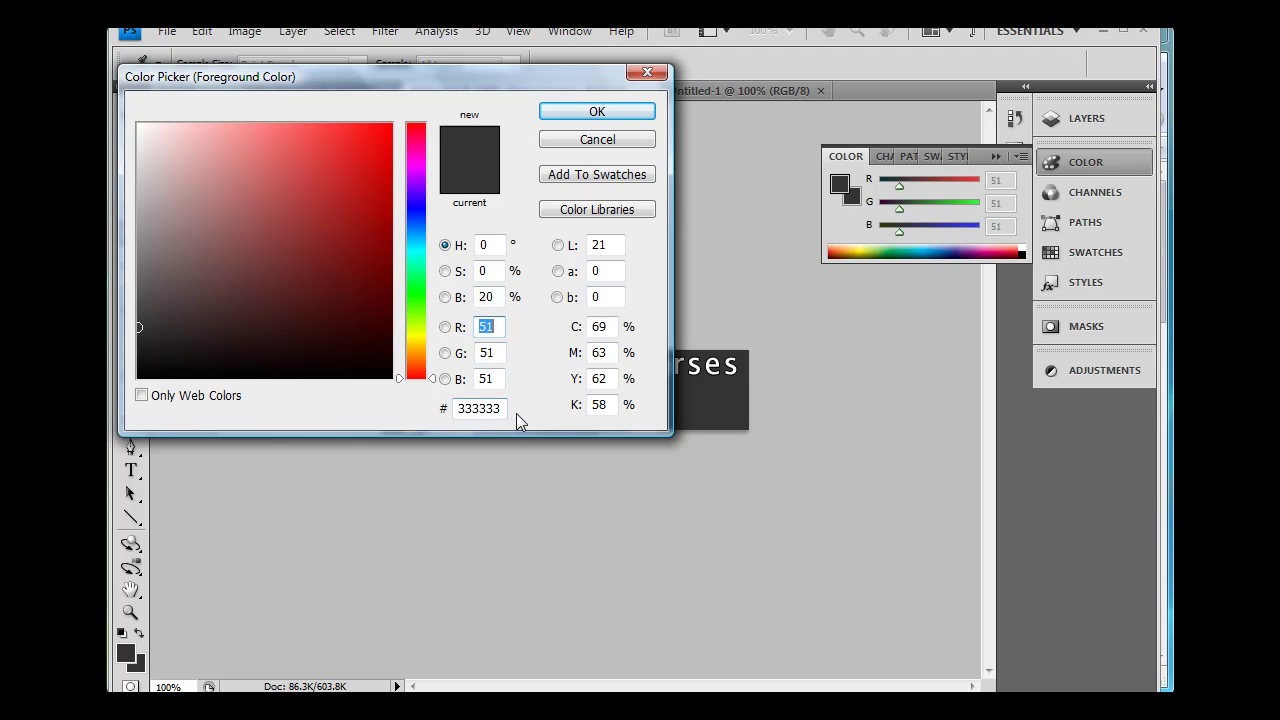
left_click_drag(504, 410, 438, 410)
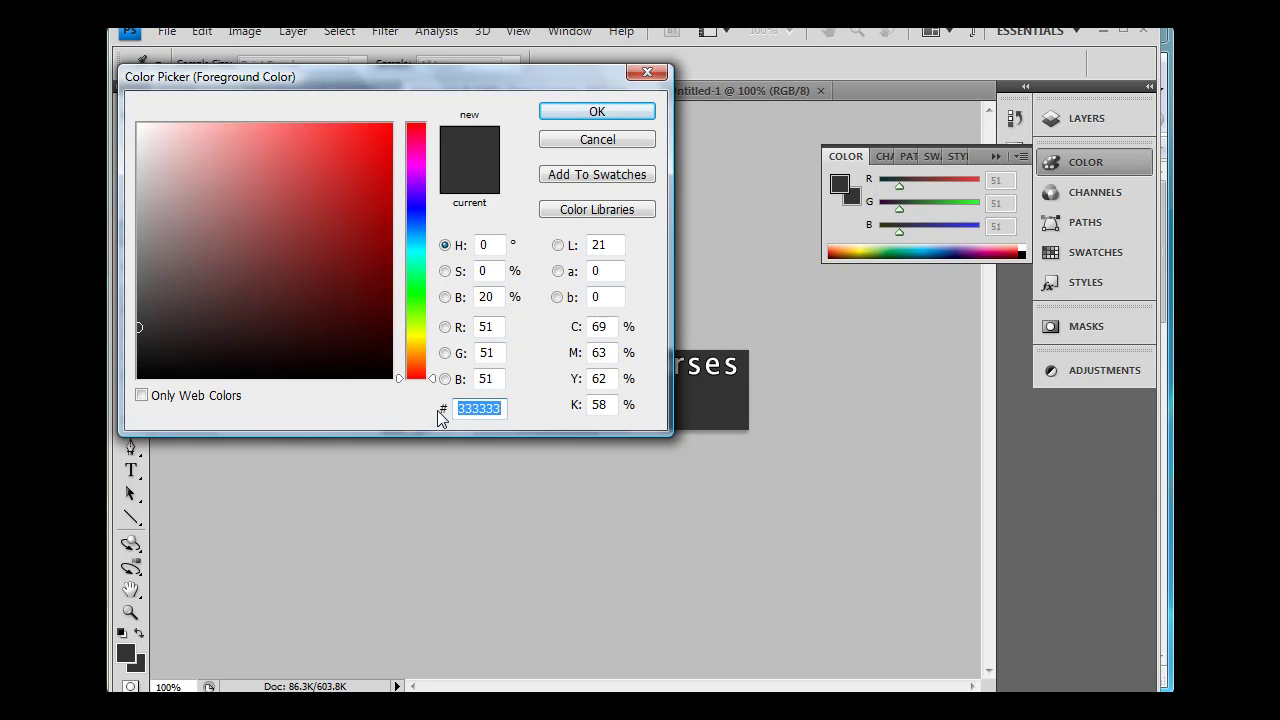
left_click(460, 410)
left_click_drag(457, 409, 469, 409)
left_click(473, 410)
left_click_drag(487, 409, 510, 420)
left_click_drag(458, 408, 505, 411)
type("FFFFF")
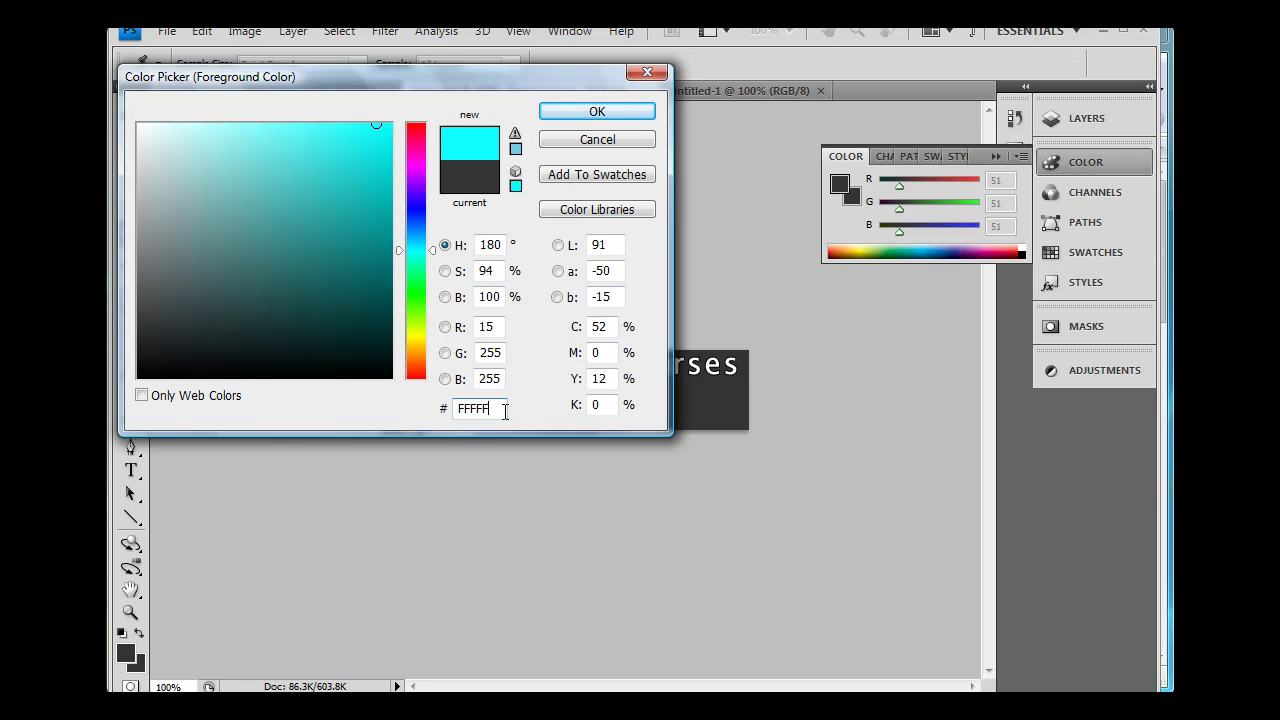
type("F")
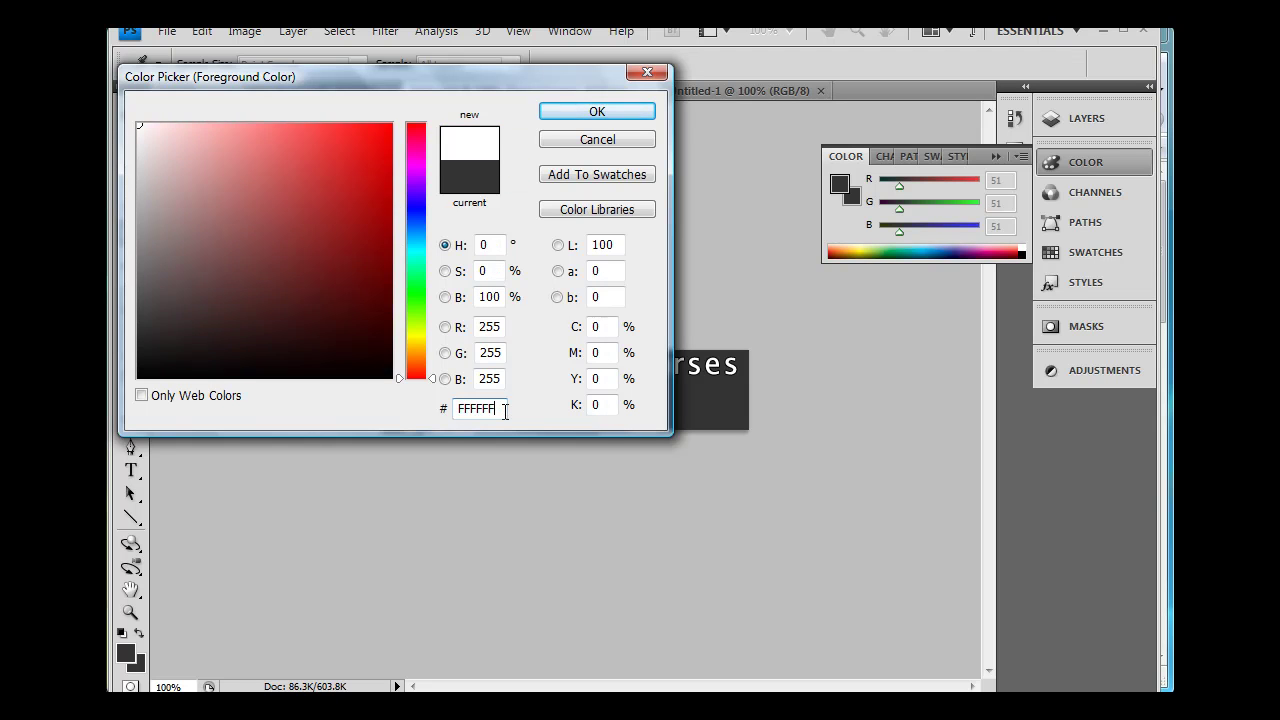
Step: Try out several reddish, brown and grey shades in the colour field
double_click(452, 415)
mouse_move(138, 130)
left_mouse_down()
mouse_move(194, 211)
mouse_move(351, 199)
left_mouse_up()
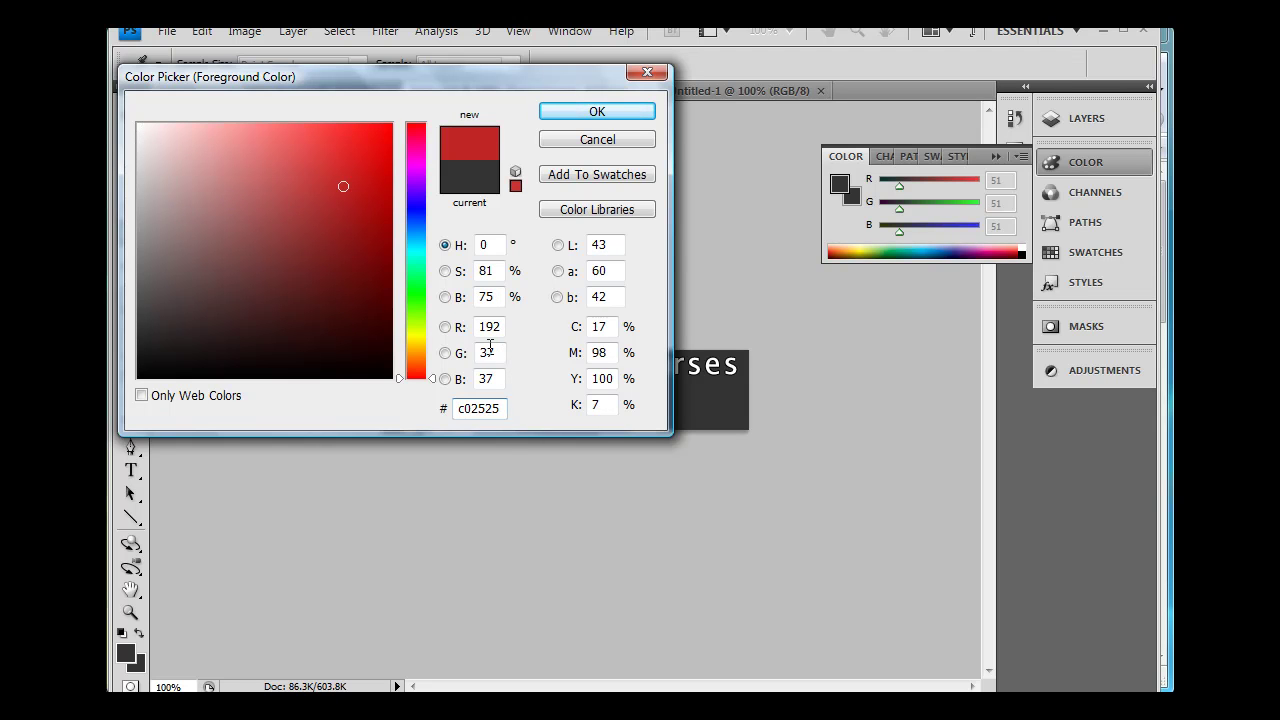
left_click(318, 278)
left_click(197, 268)
left_click(227, 194)
left_click(320, 194)
left_click(255, 268)
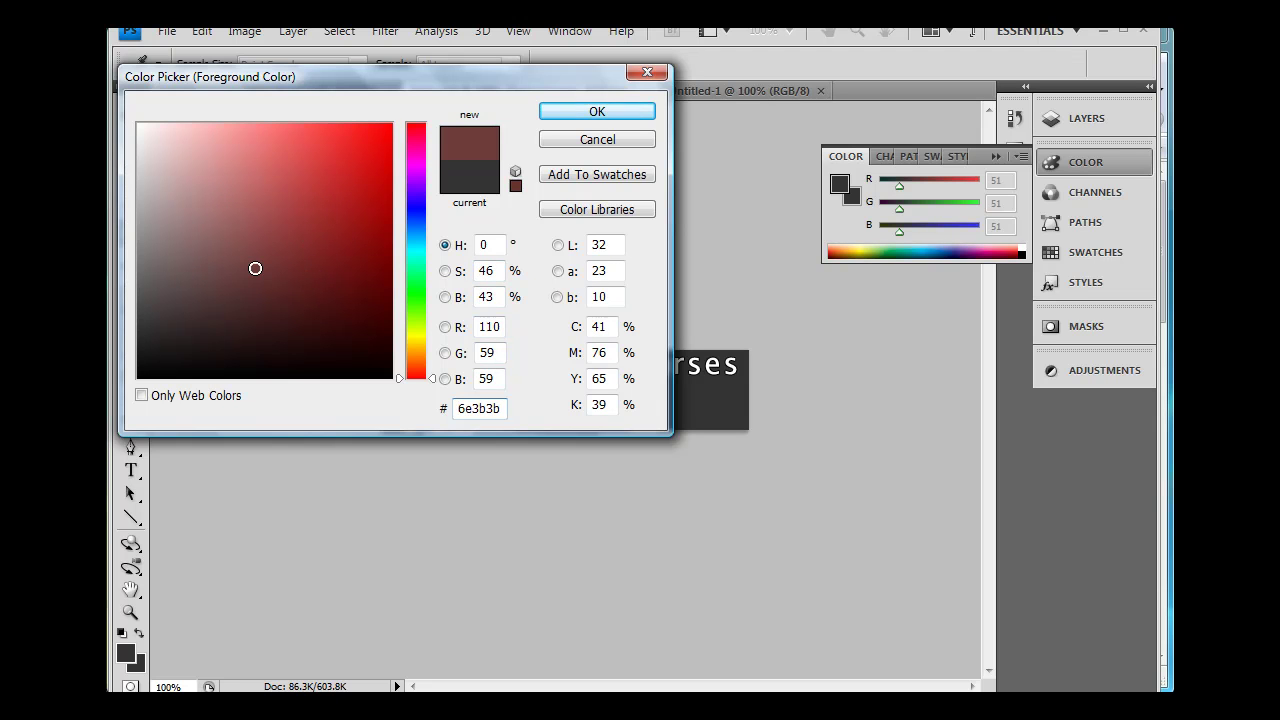
left_click_drag(142, 240, 128, 237)
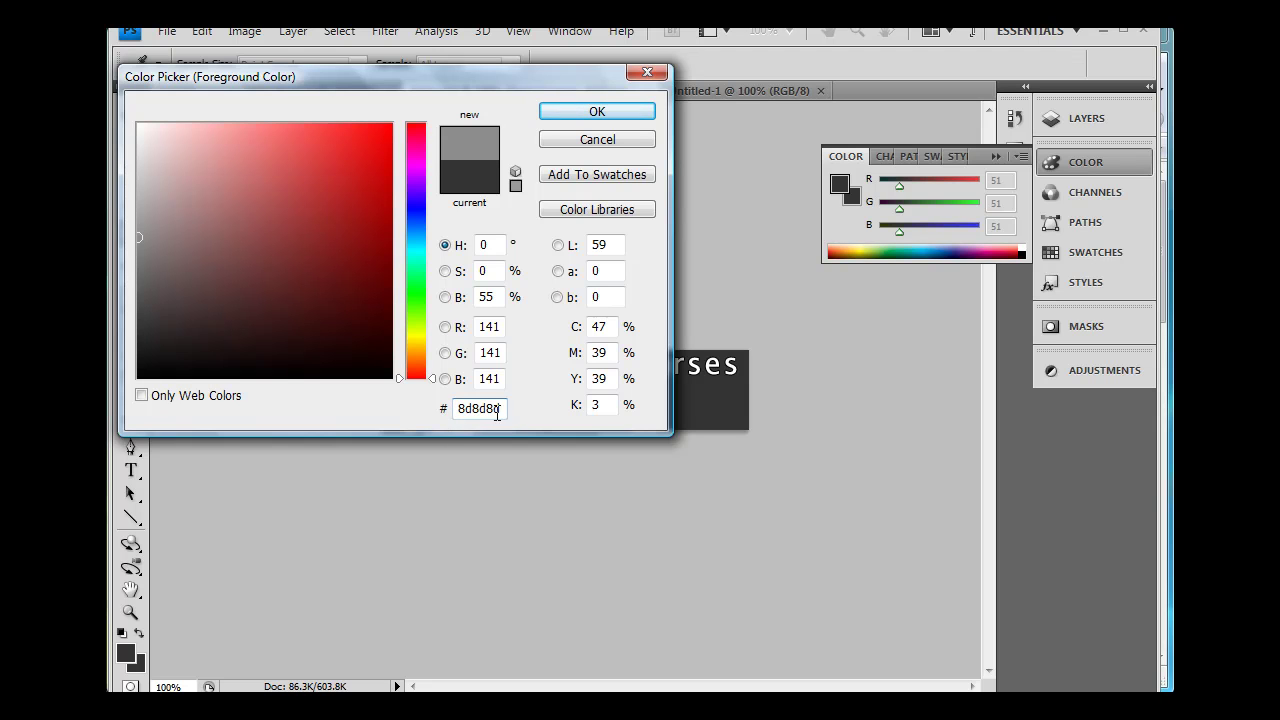
Step: Restore hex 333333 and confirm the dark grey foreground colour
left_click_drag(506, 413, 429, 409)
type("3333")
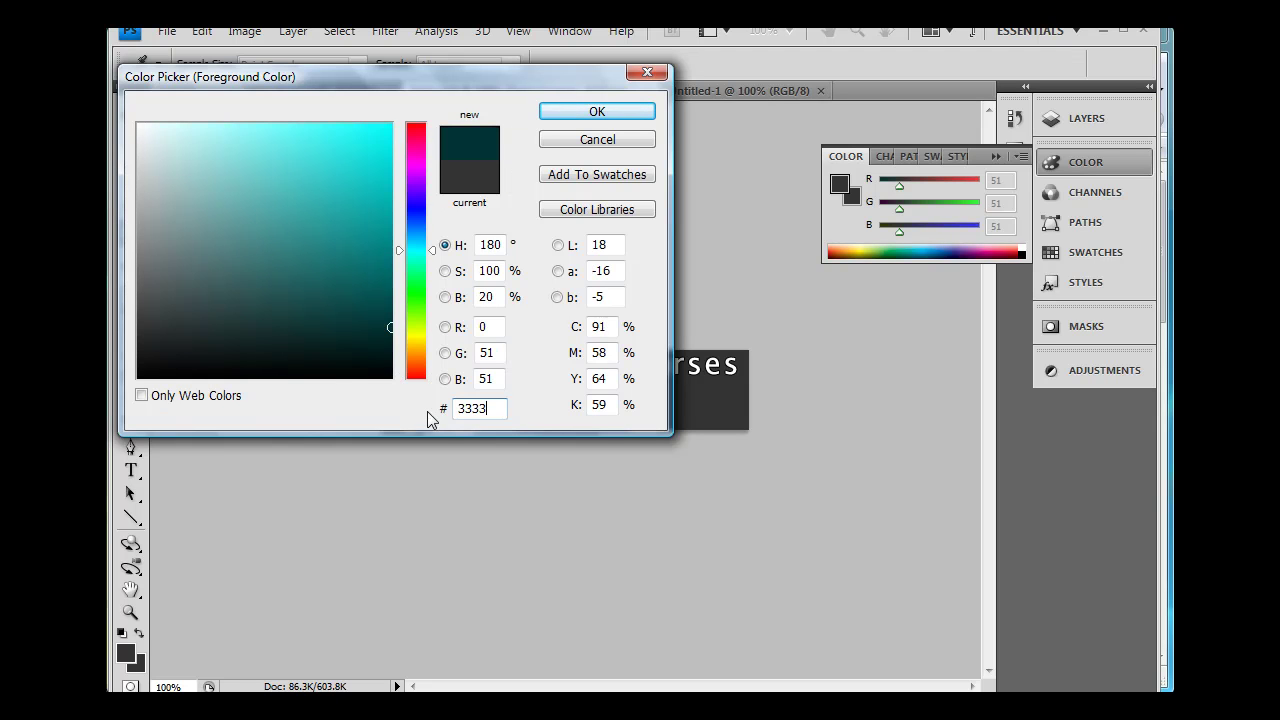
type("33")
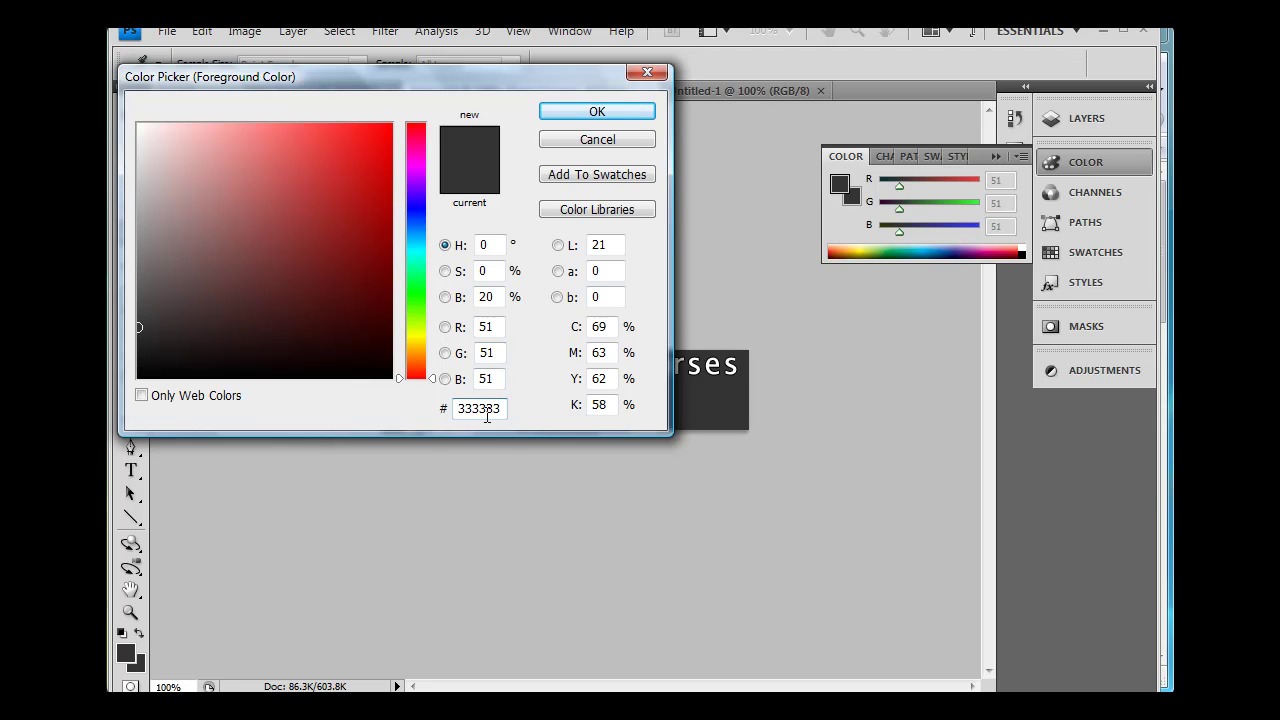
left_click(562, 116)
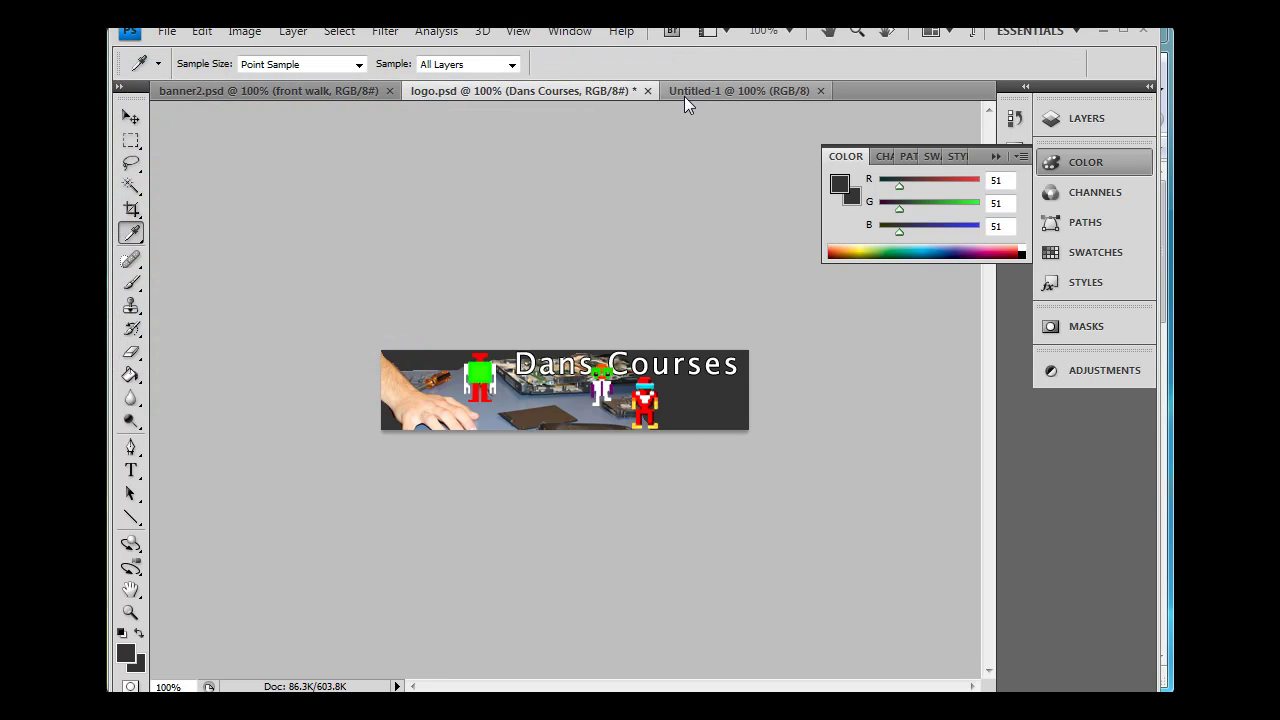
Step: Fill the Untitled-1 canvas with dark grey 333333 using the Paint Bucket Tool
left_click(684, 93)
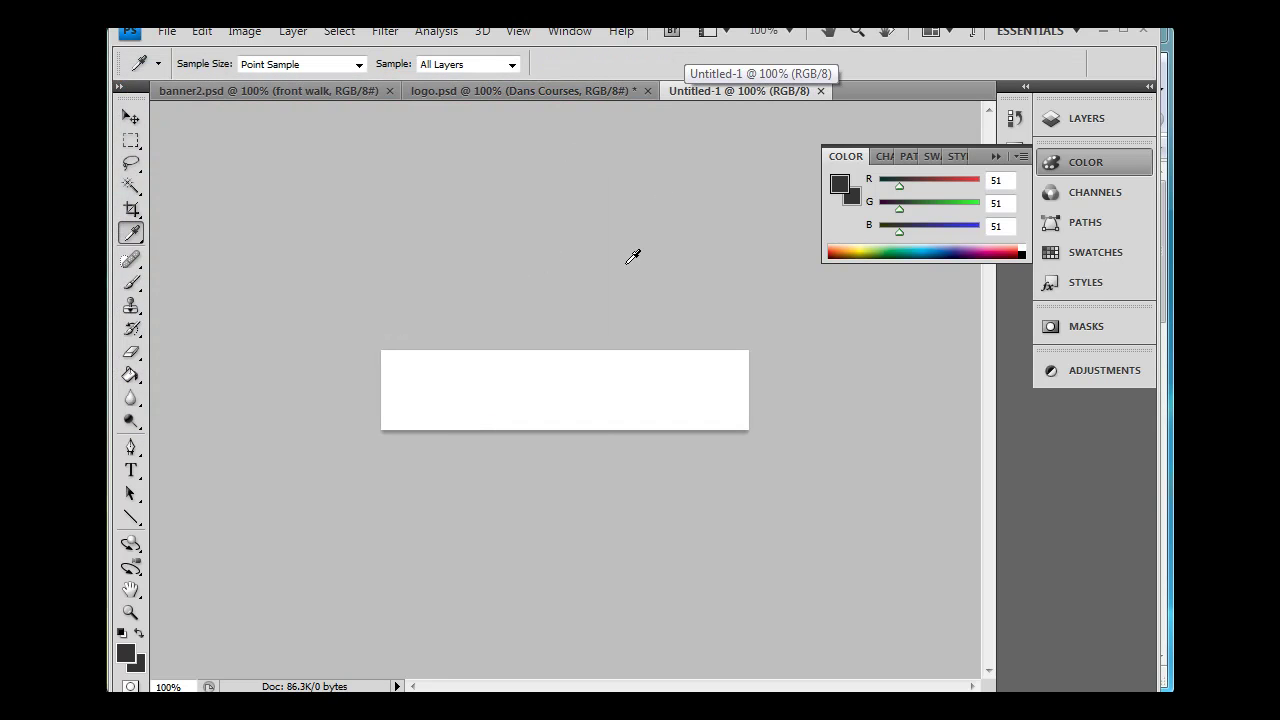
left_click(128, 657)
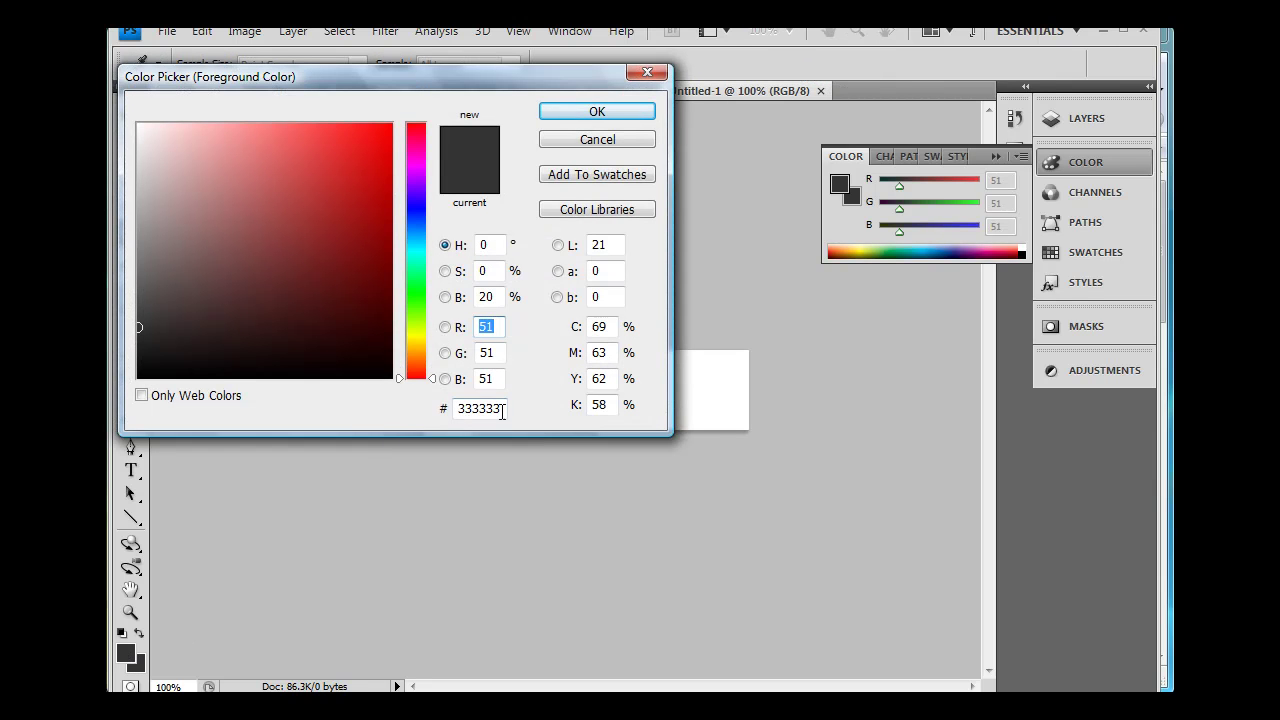
left_click(597, 111)
left_click(131, 376)
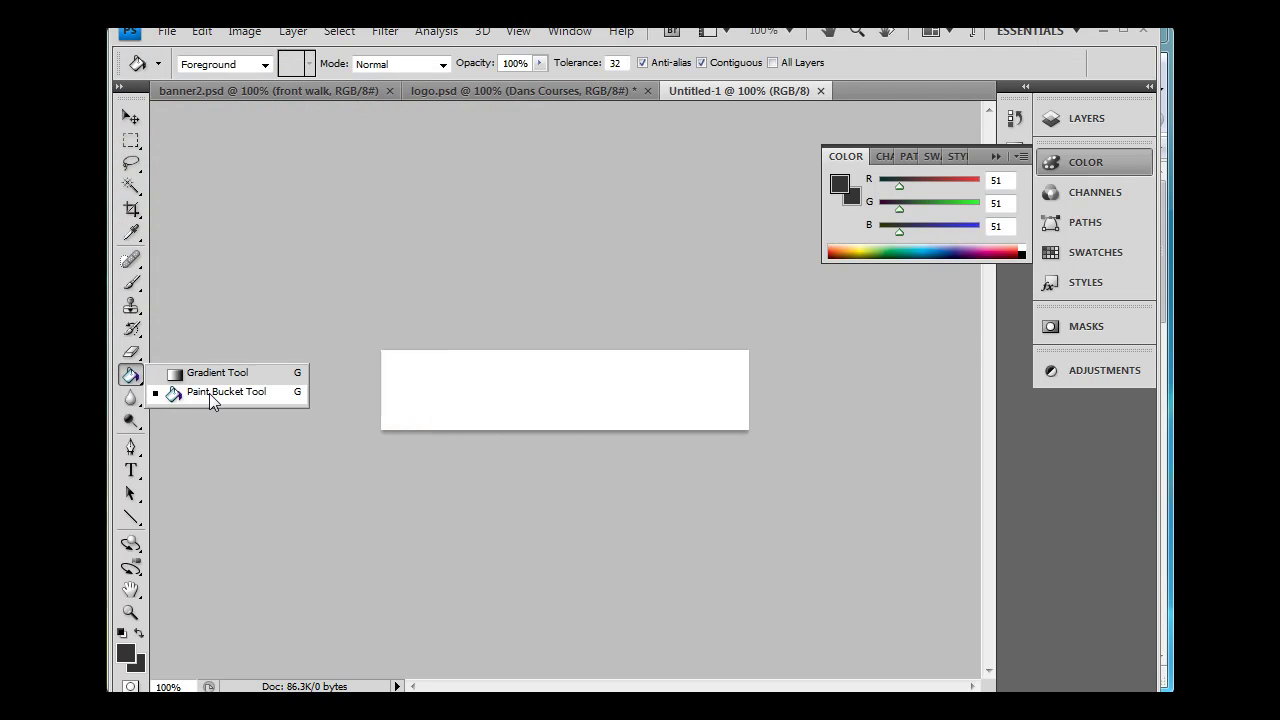
left_click(189, 373)
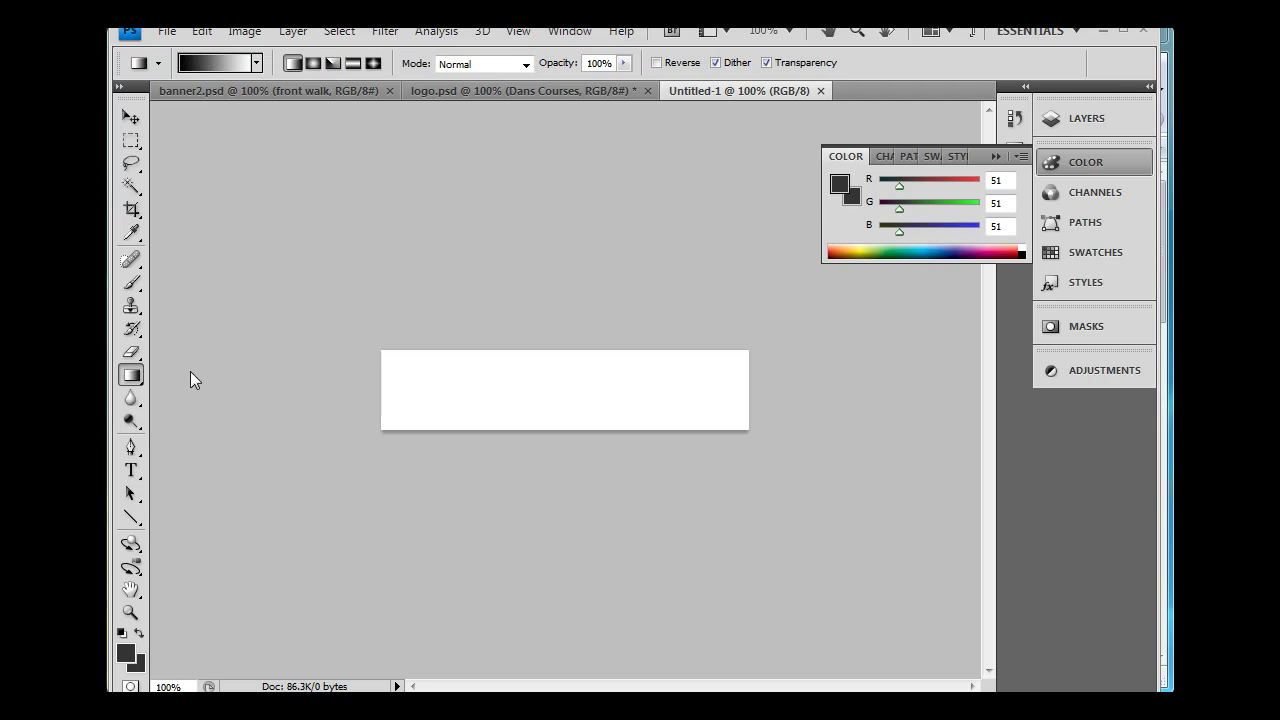
left_click(131, 388)
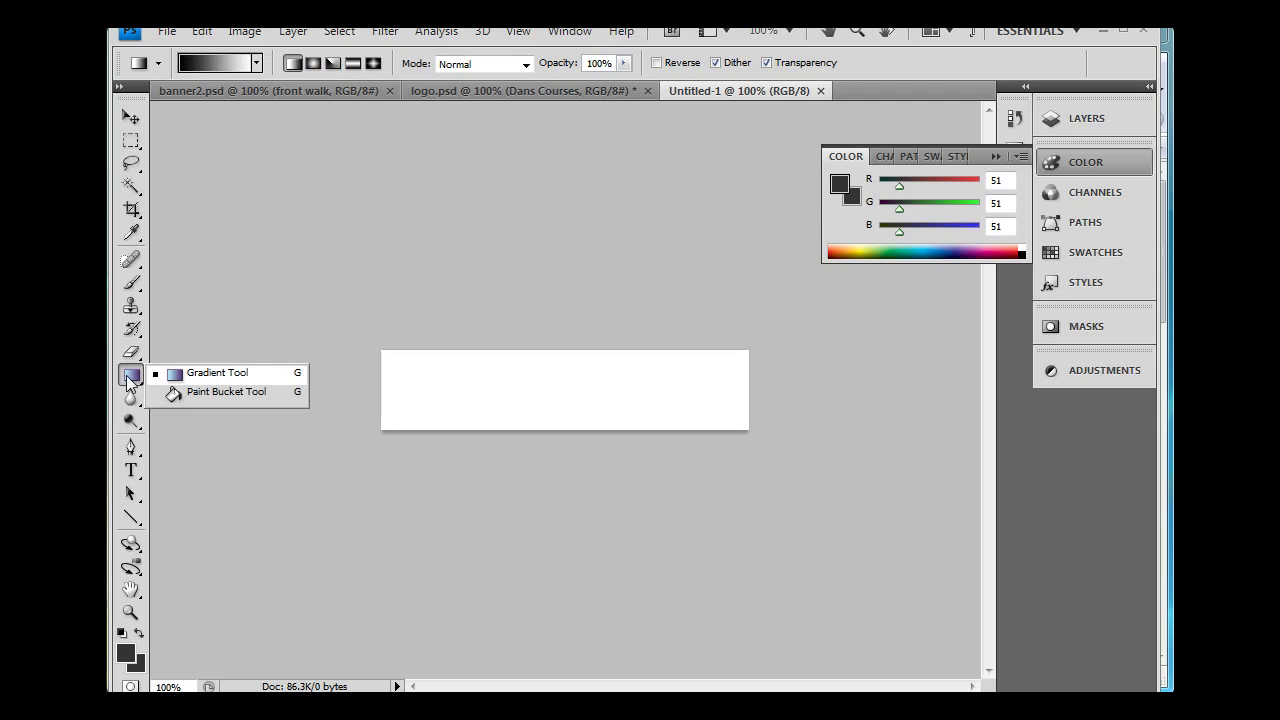
left_click(205, 392)
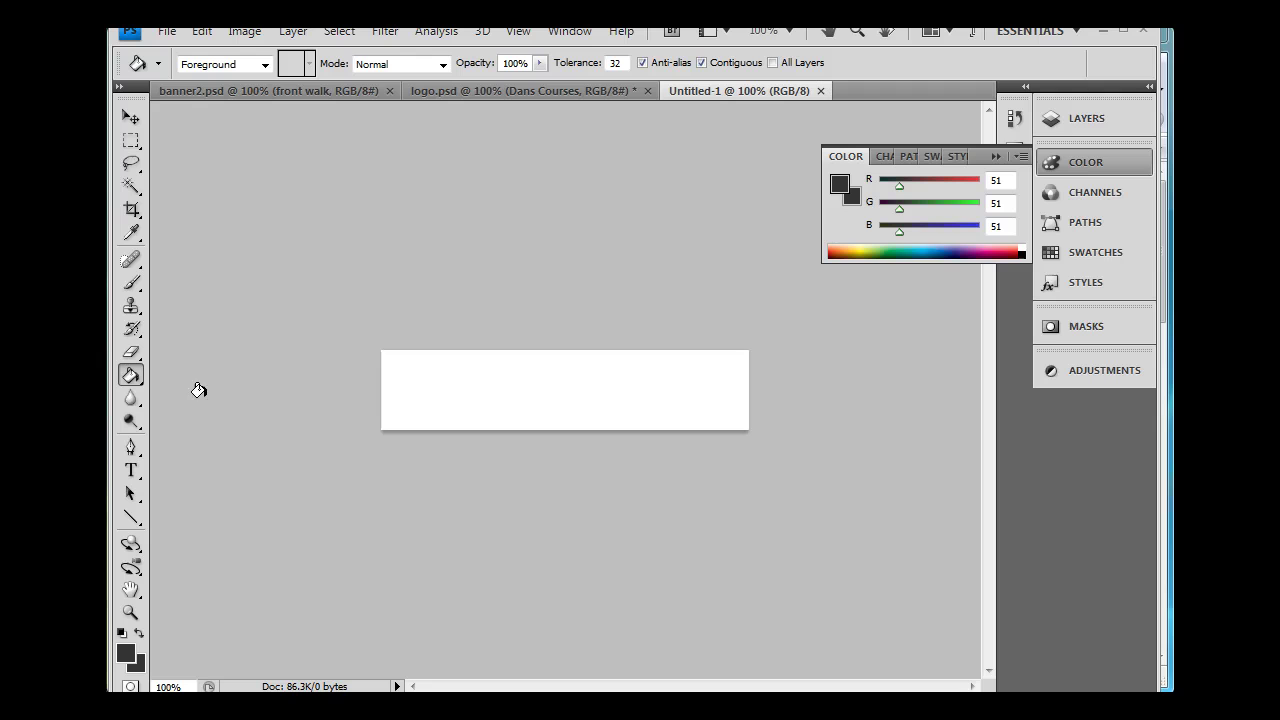
left_click(424, 395)
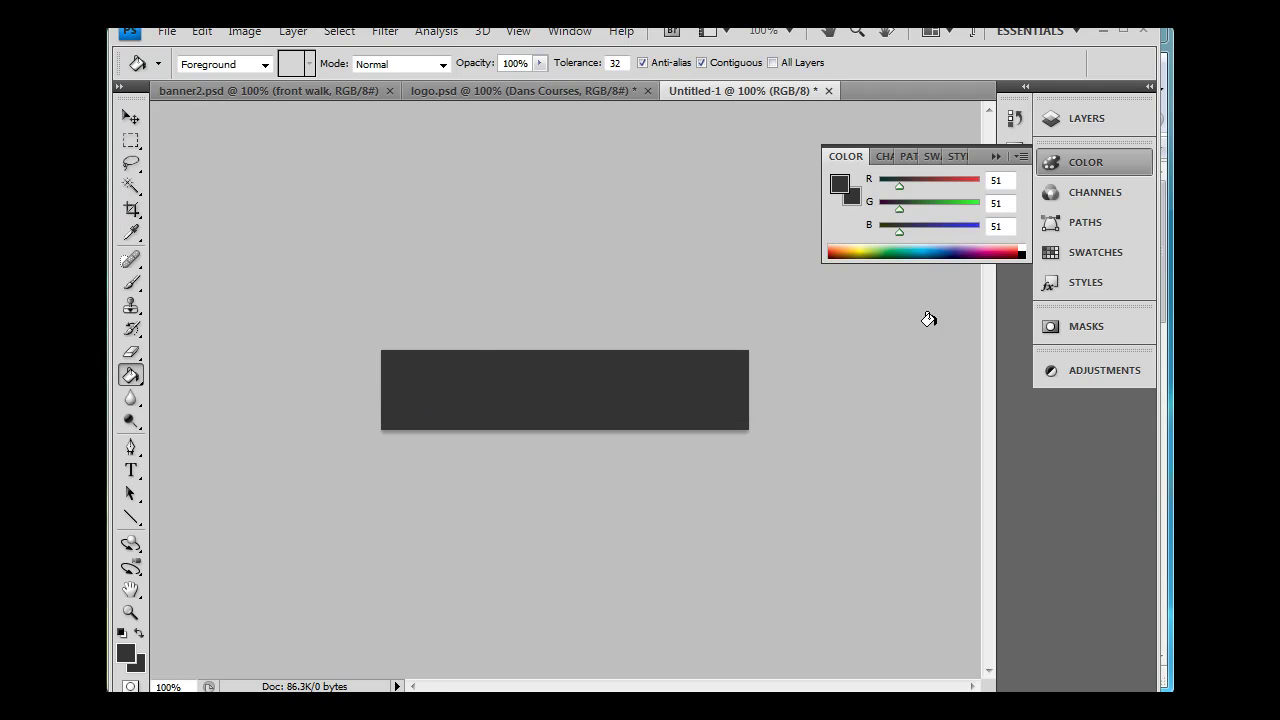
Step: Check the document's layers, collapse the list, and switch to the Move tool
left_click(1071, 120)
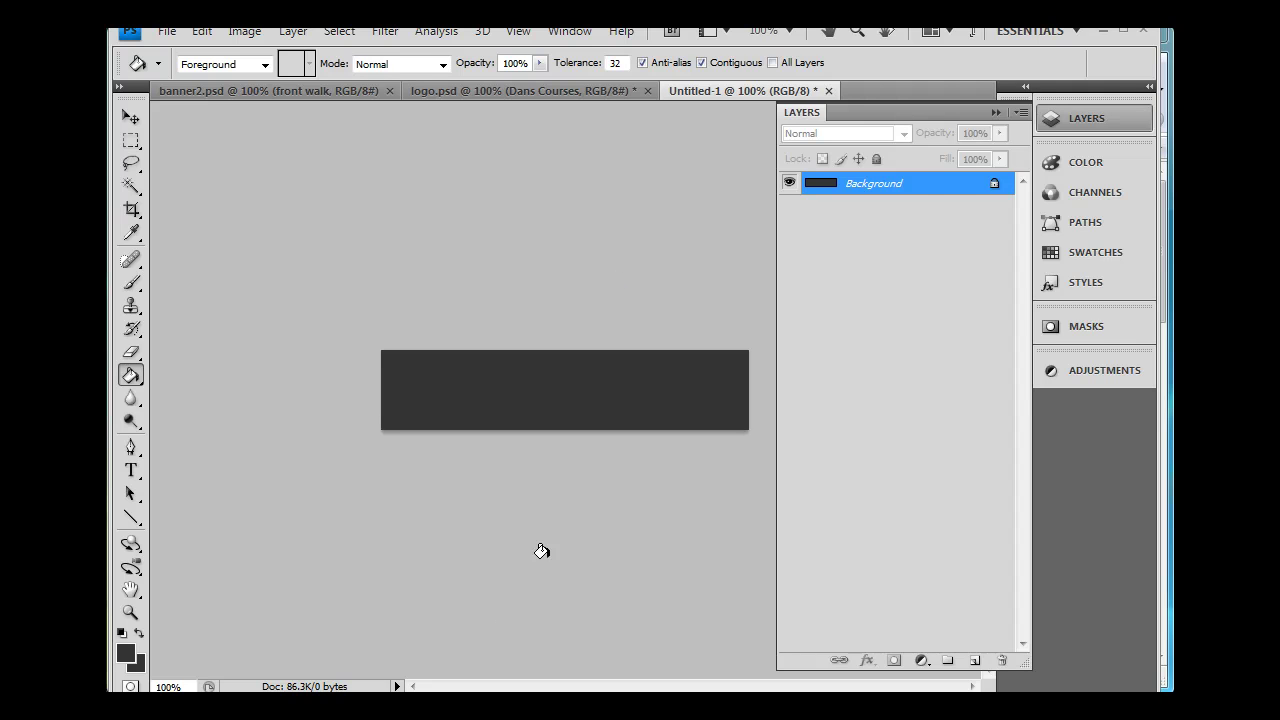
left_click(995, 112)
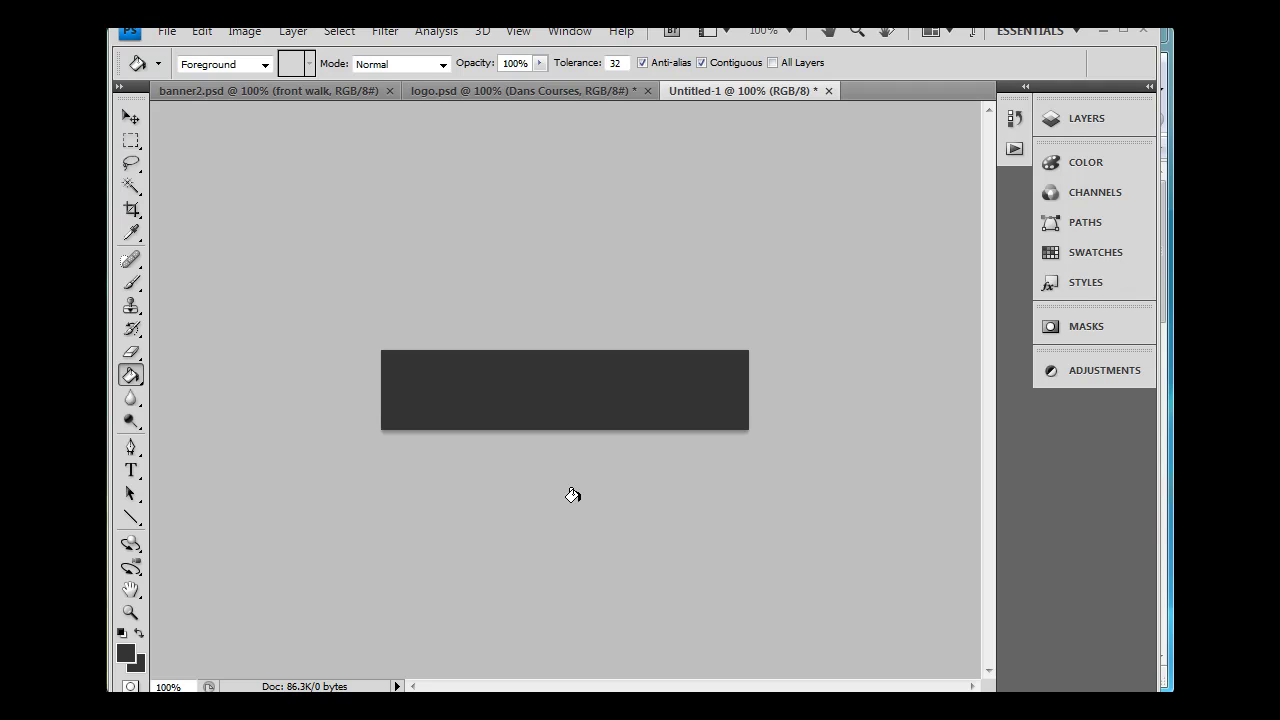
key("v")
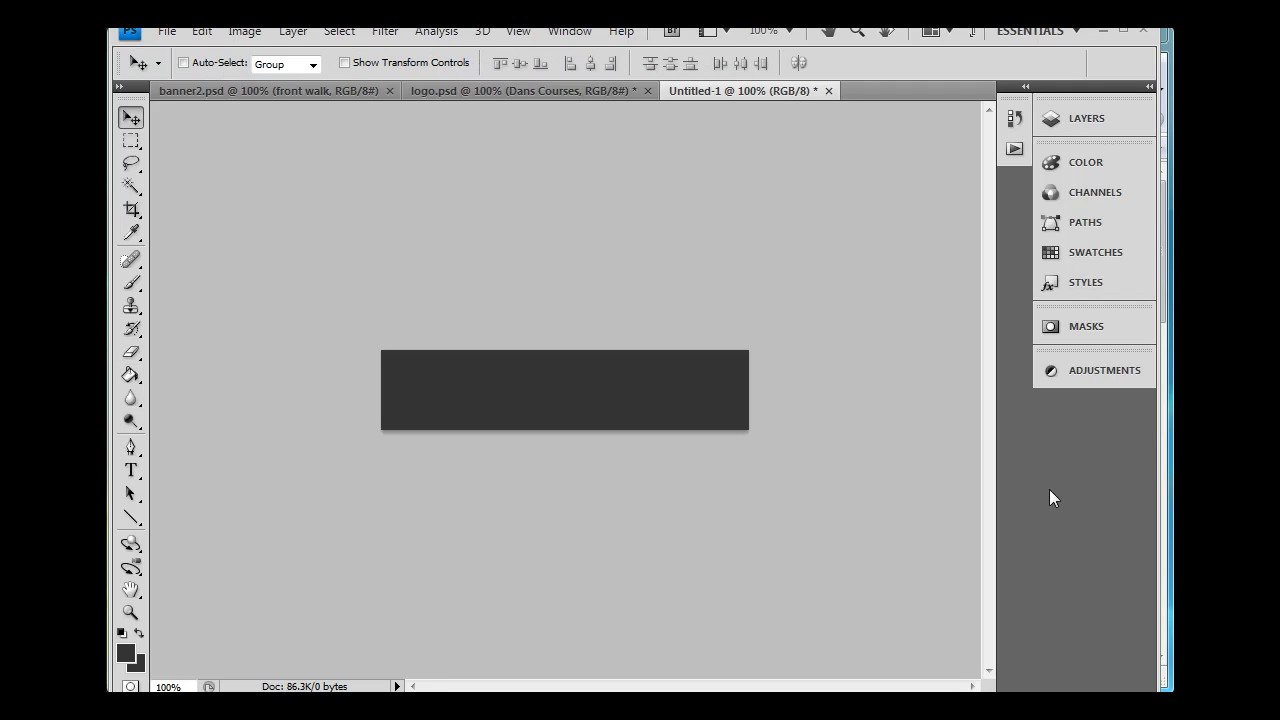
Step: In logo.psd, show only the front walk, robot stand and stand w/shadow layers
left_click(521, 92)
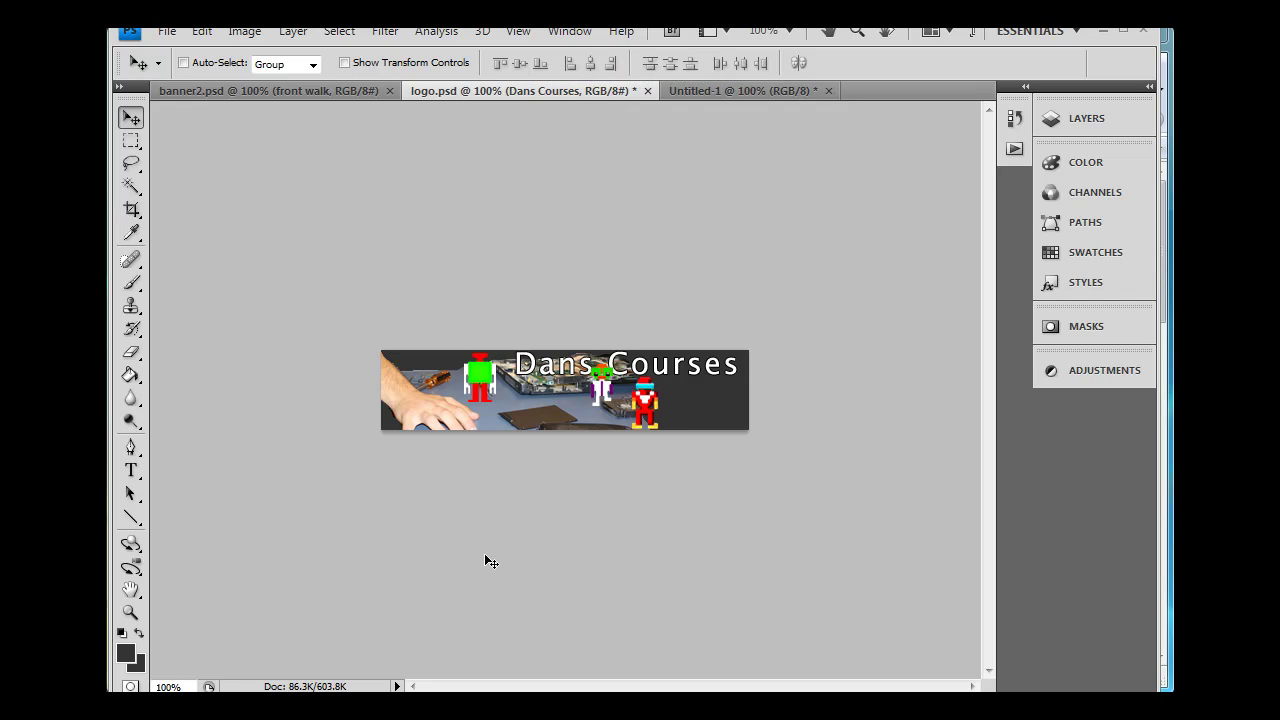
left_click(1091, 119)
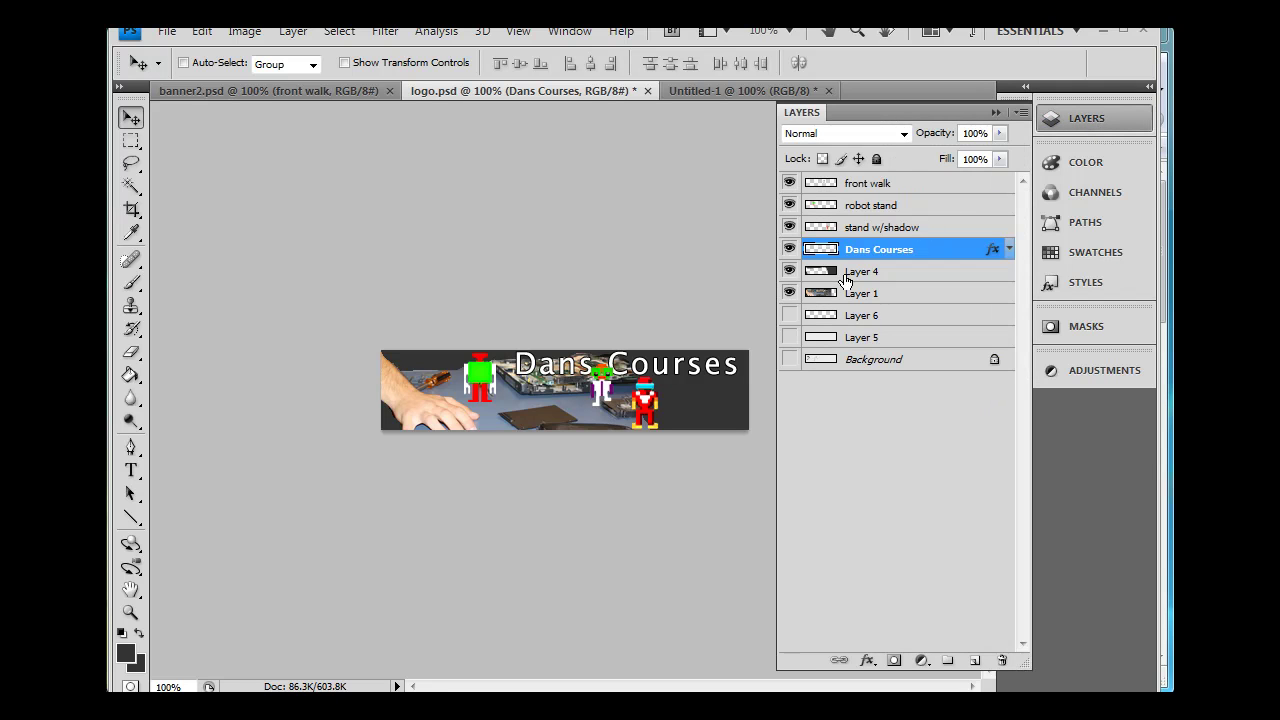
left_click(789, 184)
left_click(789, 184)
left_click(789, 184)
left_click_drag(790, 205, 790, 300)
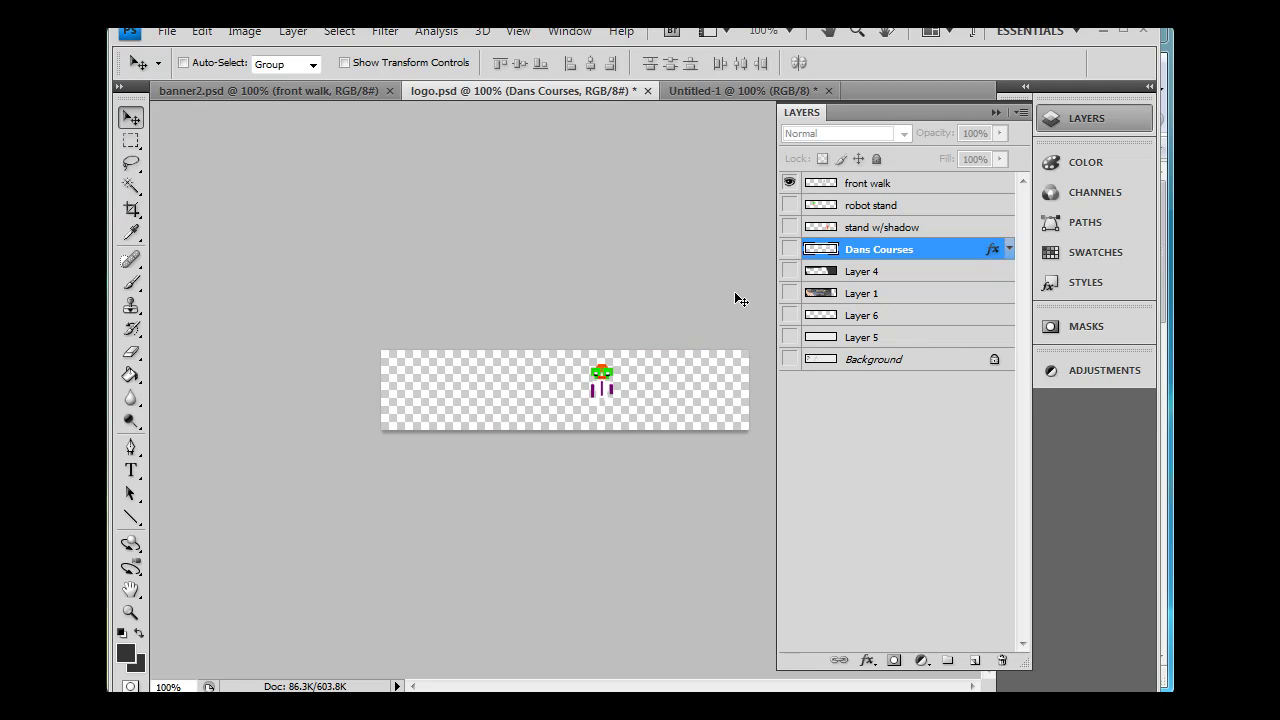
left_click(791, 204)
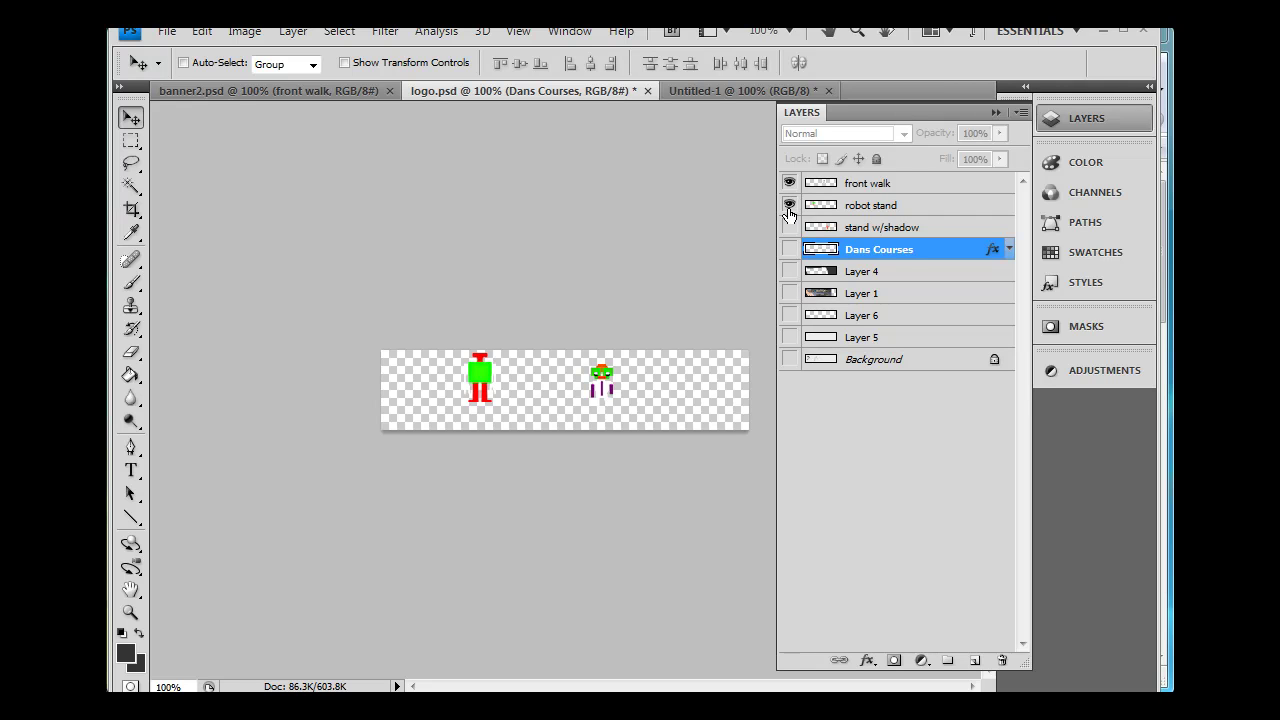
left_click(789, 228)
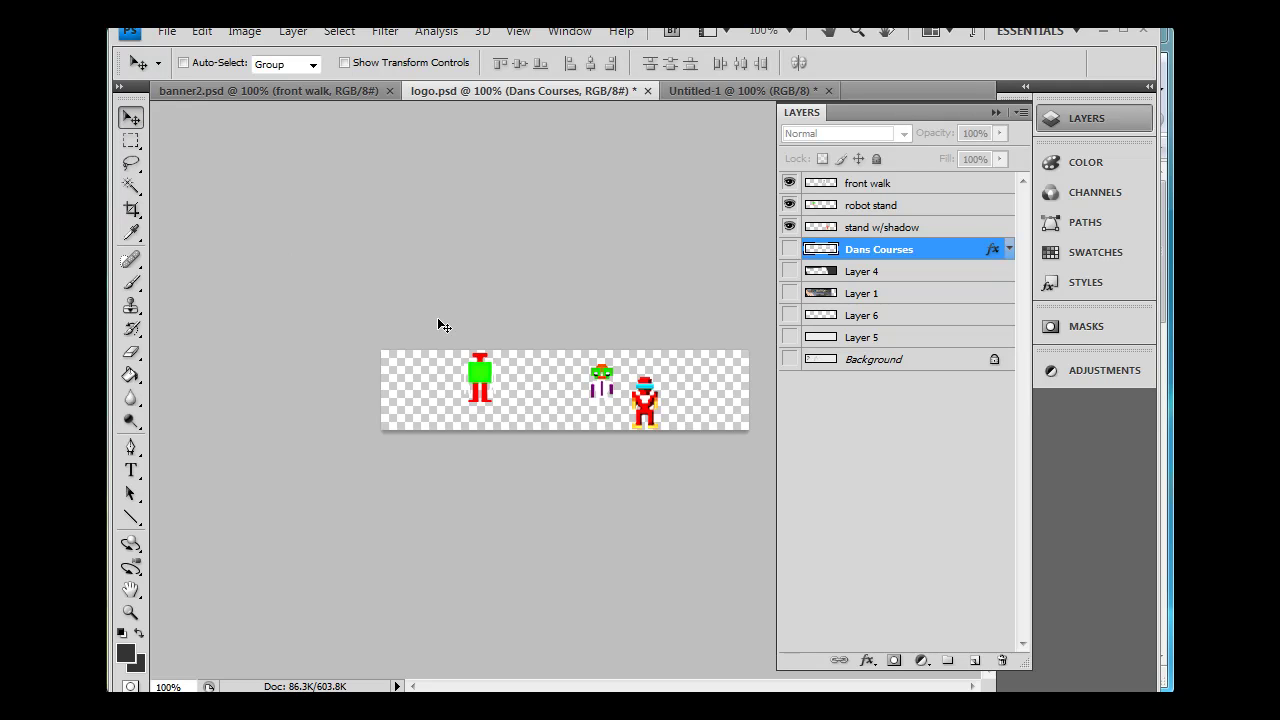
Step: Reveal the Dans Courses title's effects, Layer 4's dark shape and Layer 1's photo
left_click(789, 250)
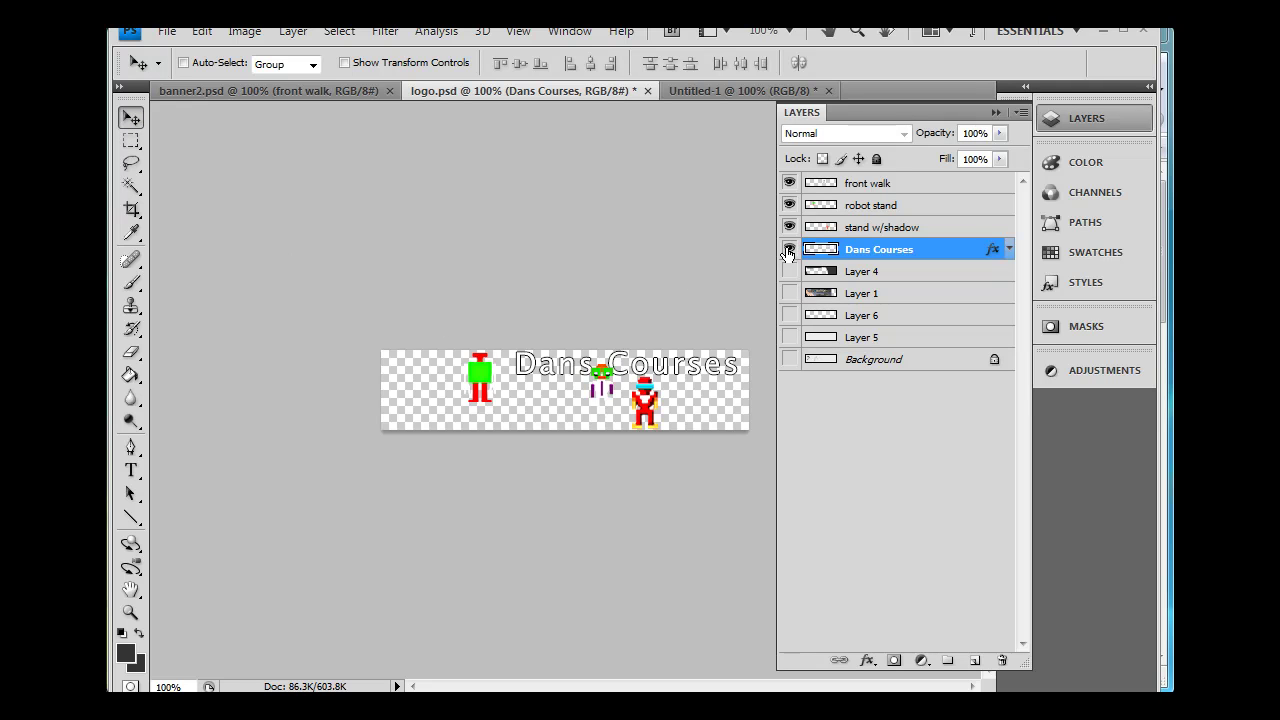
left_click(789, 251)
left_click(789, 250)
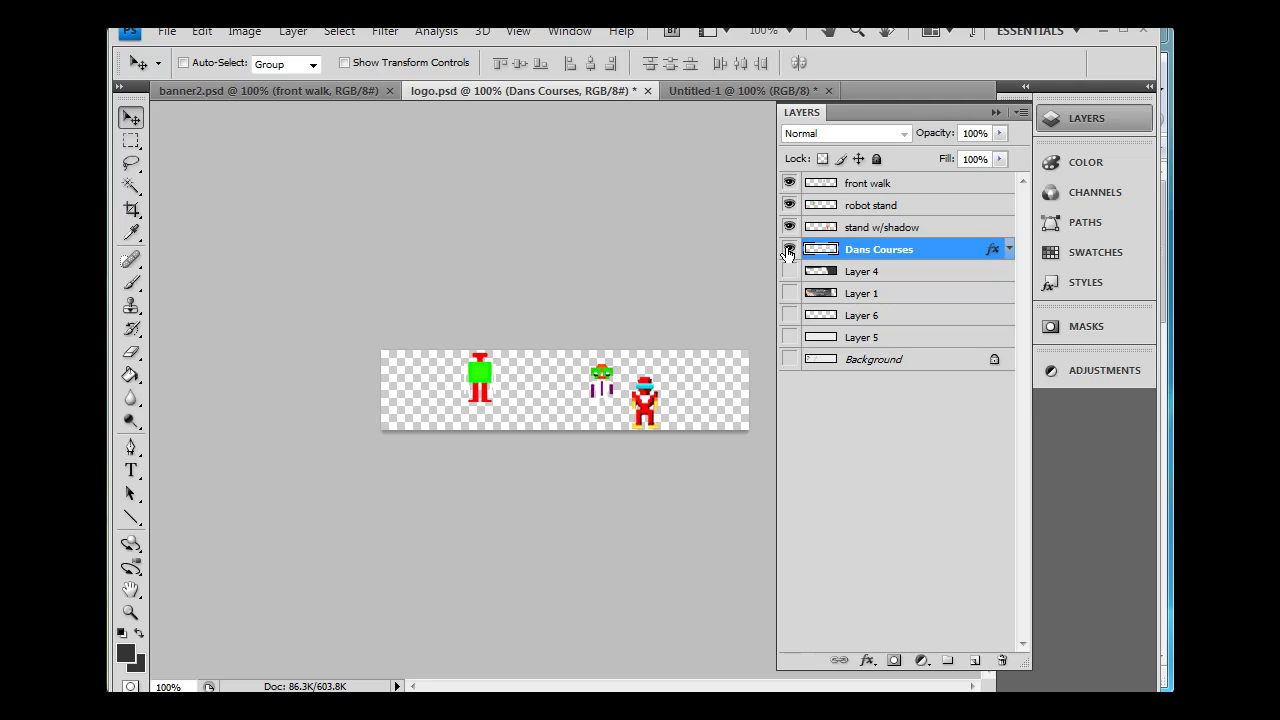
left_click(1008, 249)
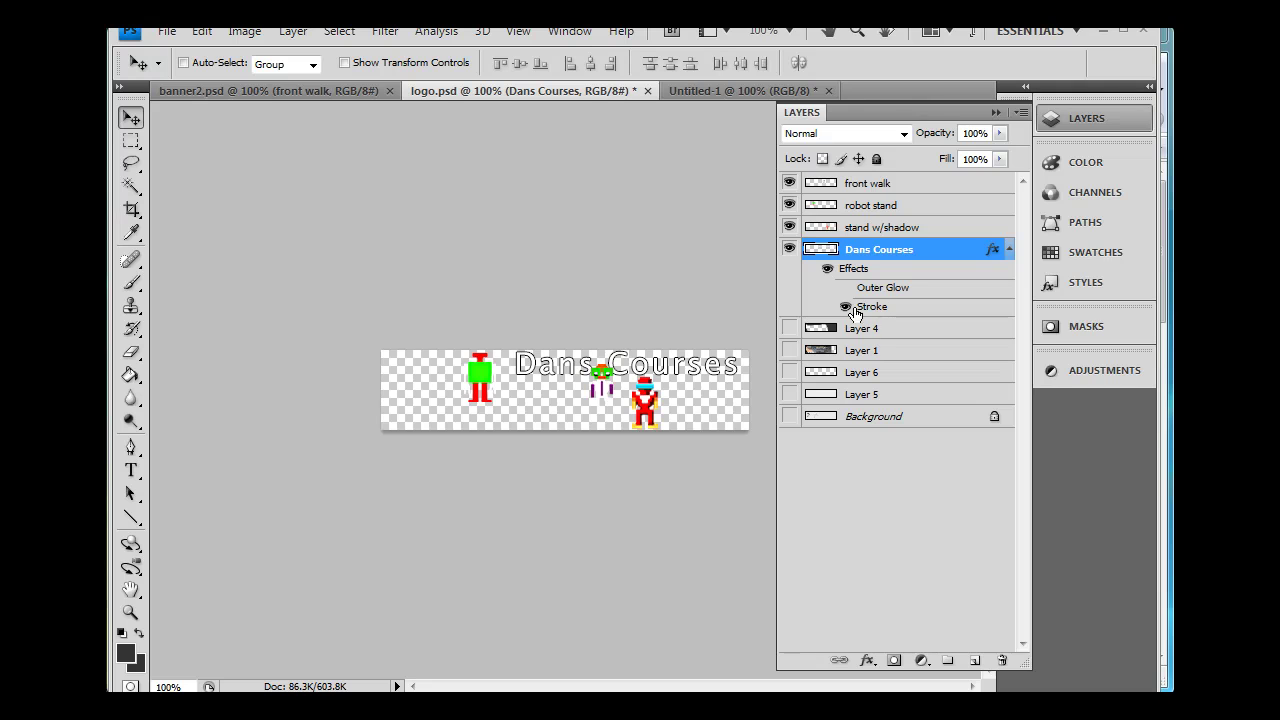
left_click(790, 328)
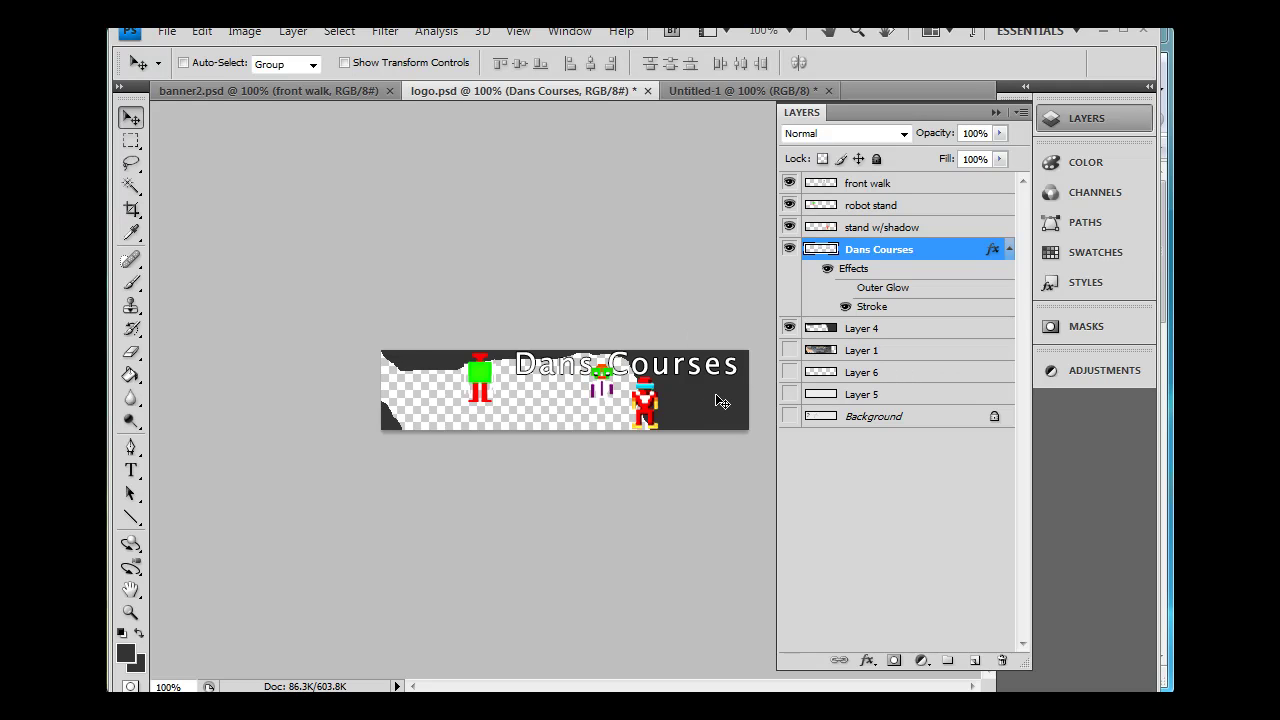
left_click(790, 350)
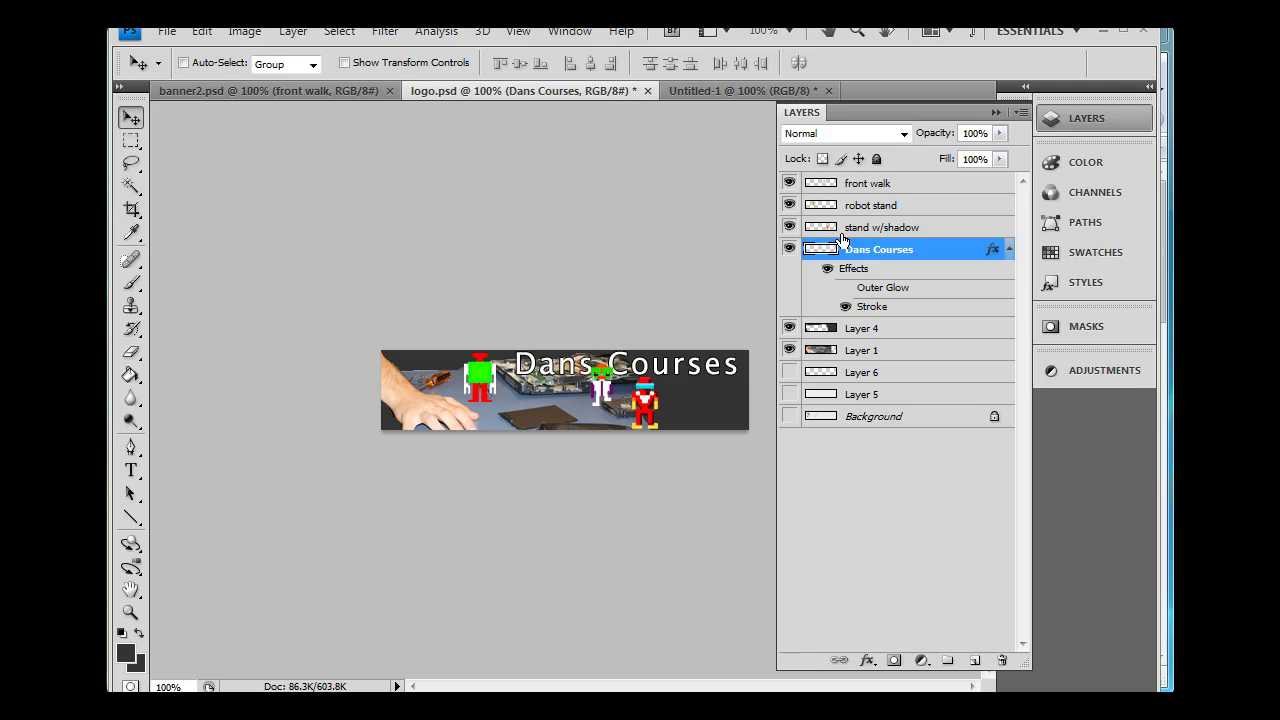
Step: Toggle the Dans Courses text, Layer 4 and each robot layer off and on to compare
left_click(790, 249)
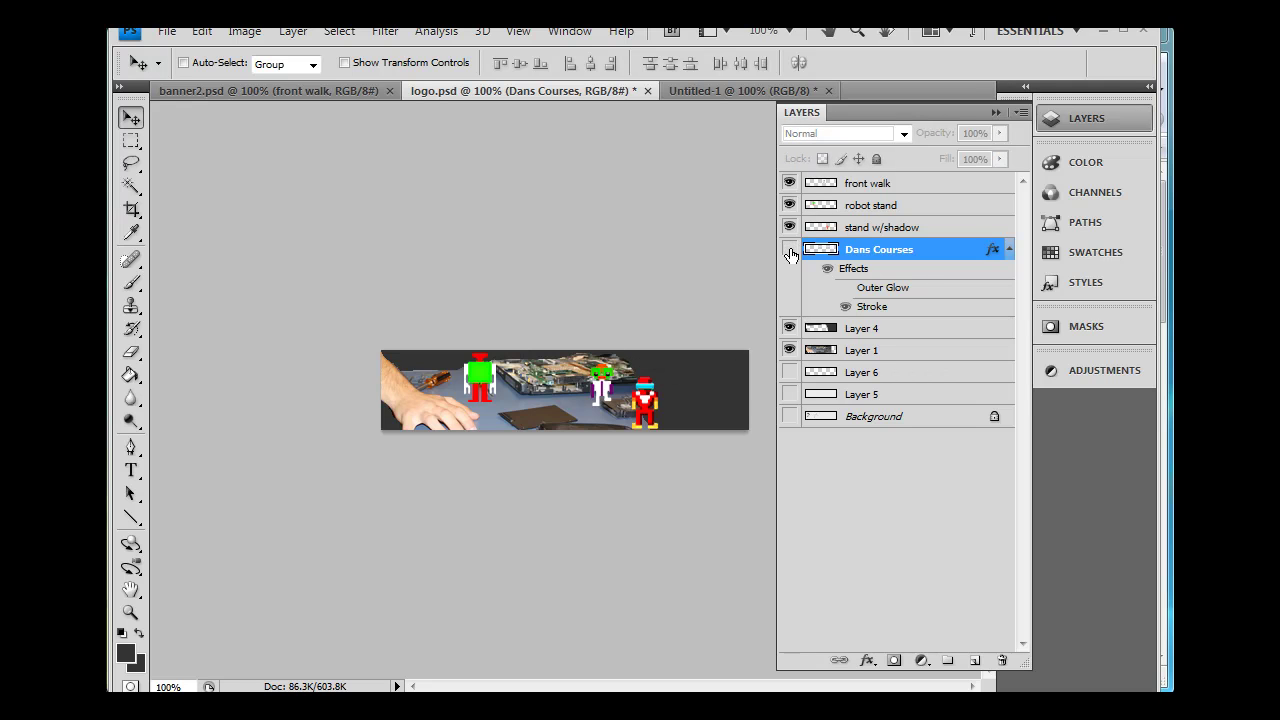
left_click(790, 249)
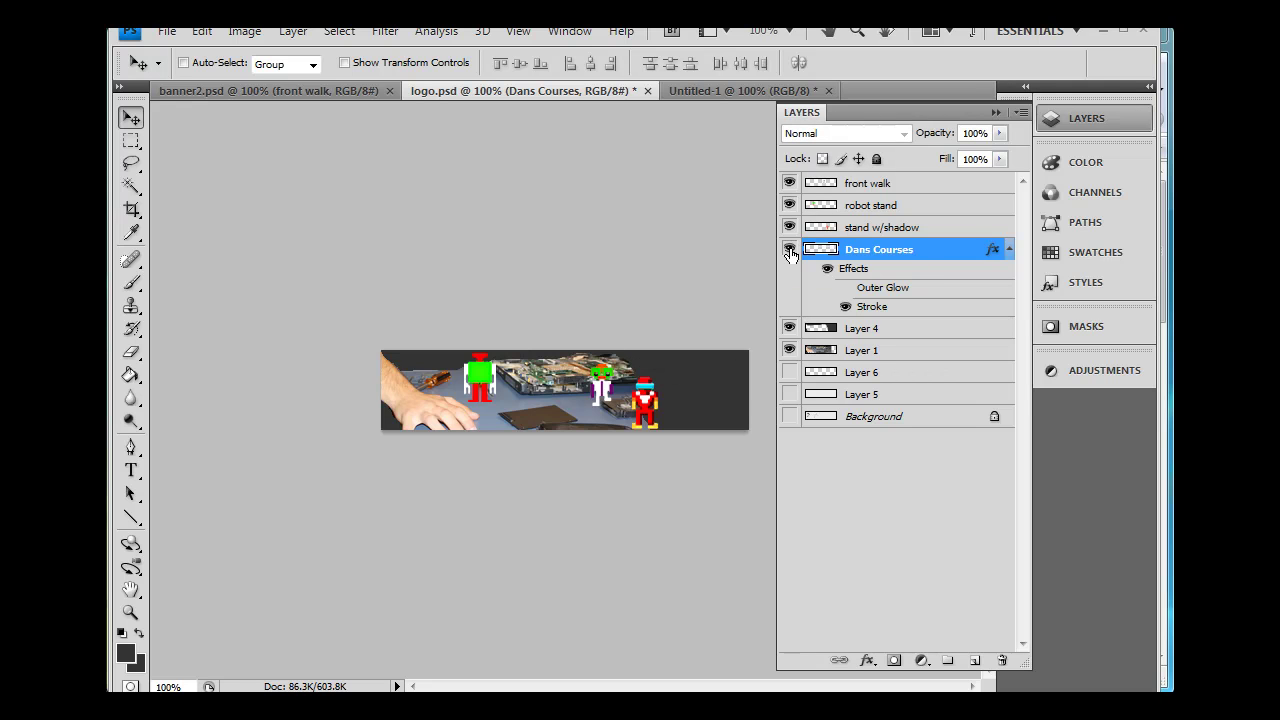
left_click(789, 328)
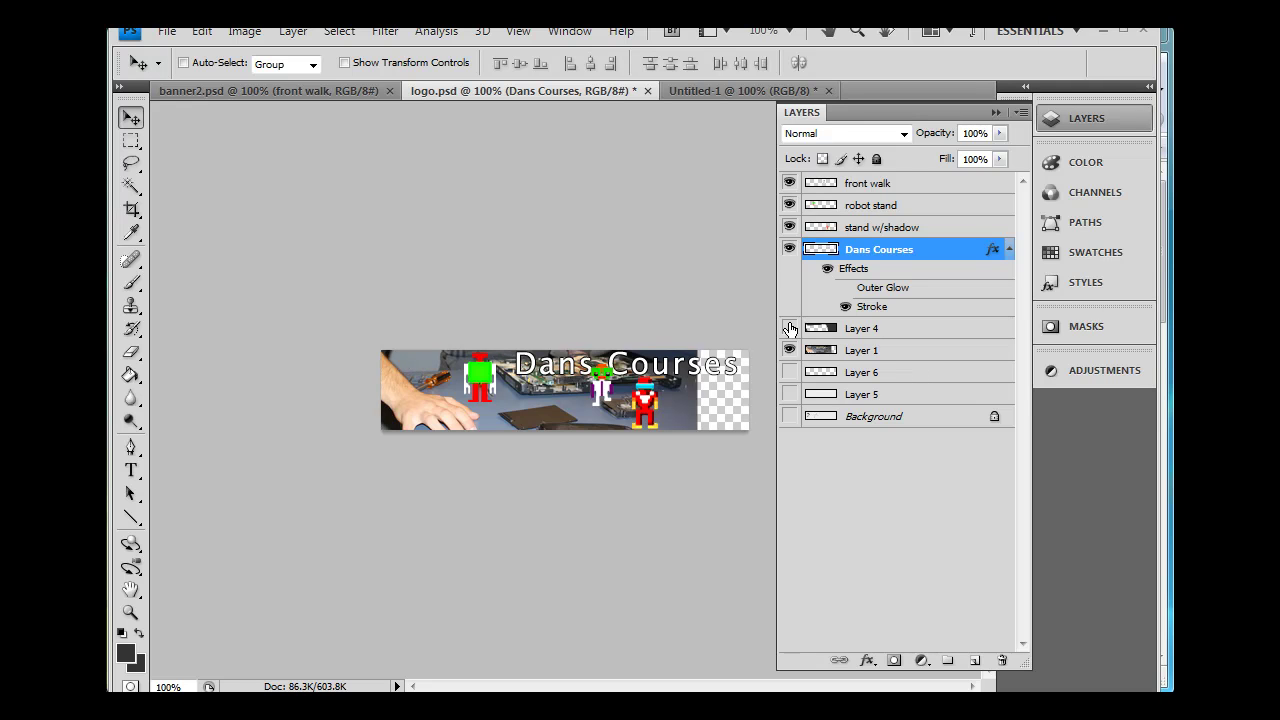
left_click(789, 328)
left_click(789, 328)
left_click(789, 328)
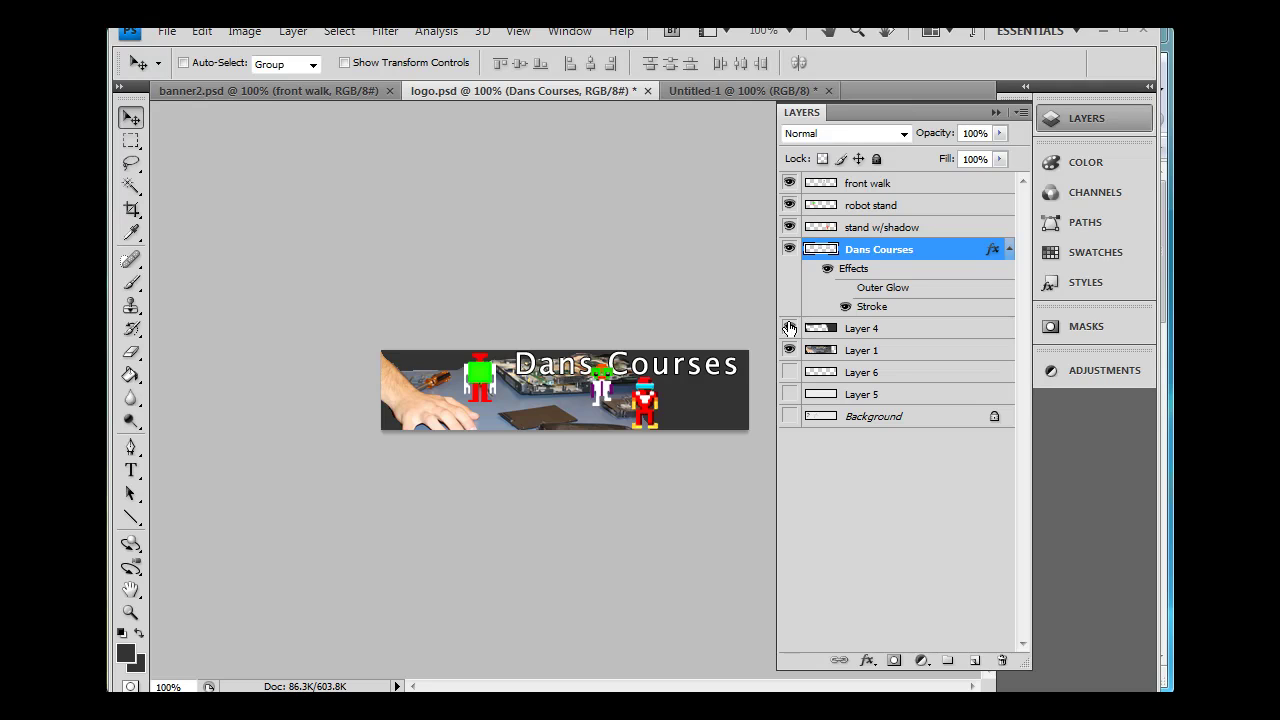
left_click(789, 227)
left_click(789, 227)
left_click(789, 205)
left_click(789, 205)
left_click(789, 183)
left_click(789, 183)
Step: In Notepad, append ' background' to requirement 3 so it ends 'into the Gray background'
key("alt+Tab")
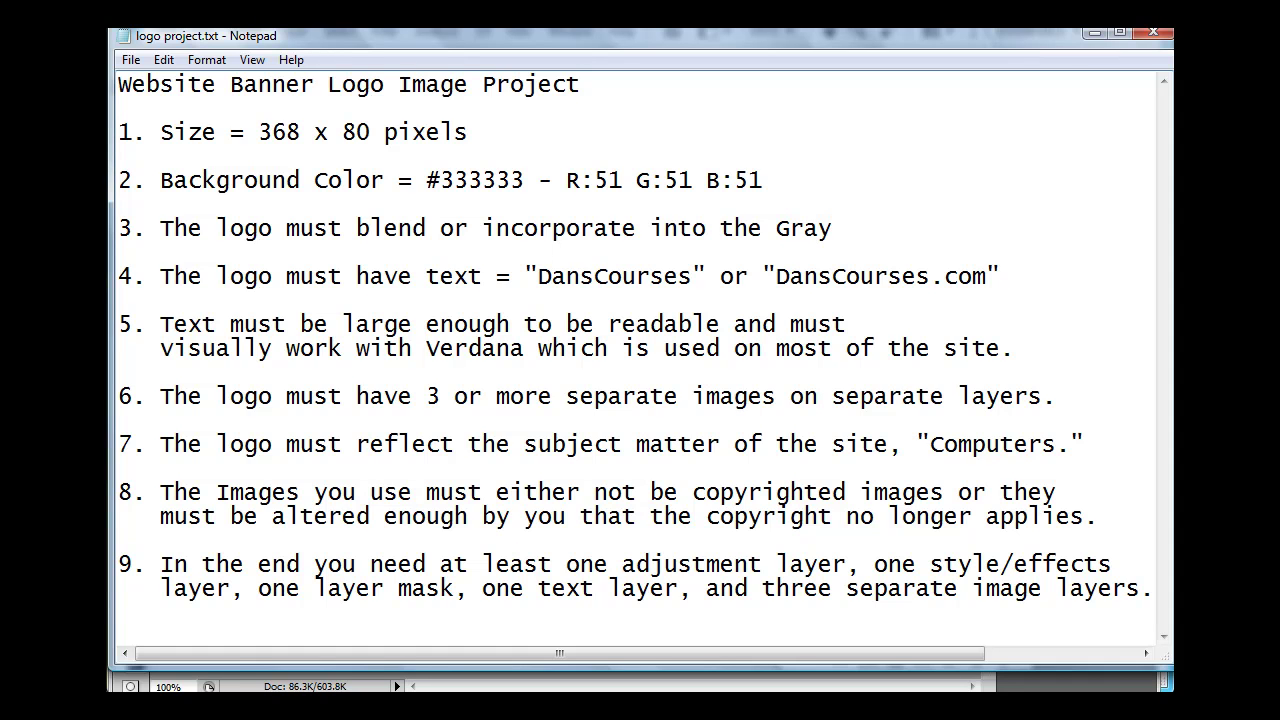
type("background")
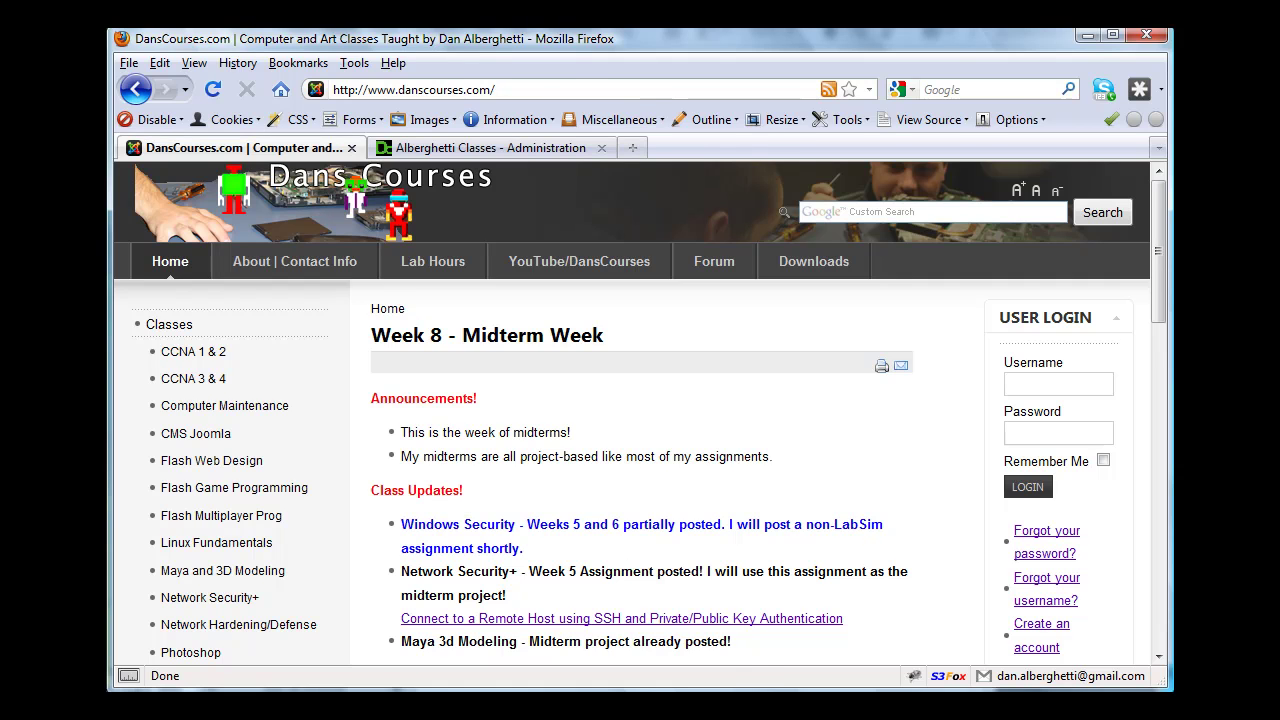
Step: Bring the requirements list back and go over item 9 and the adjustment layer requirement
key("alt+Tab")
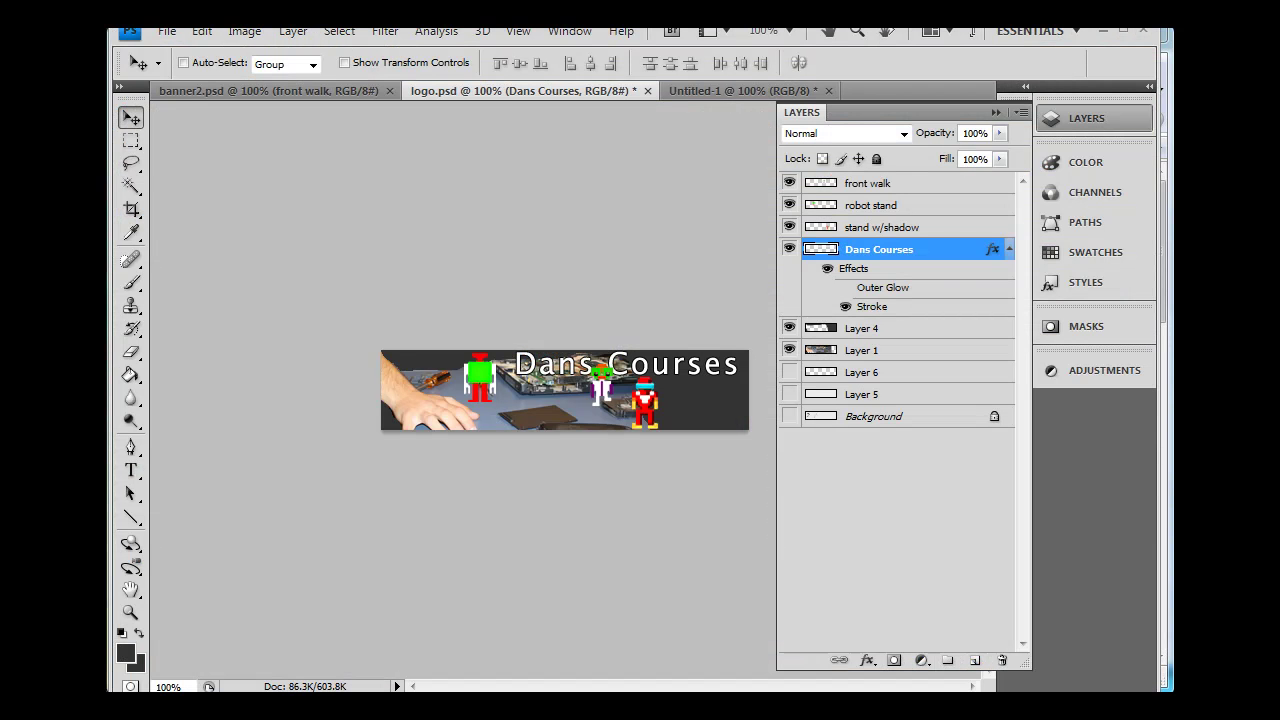
key("alt+Tab")
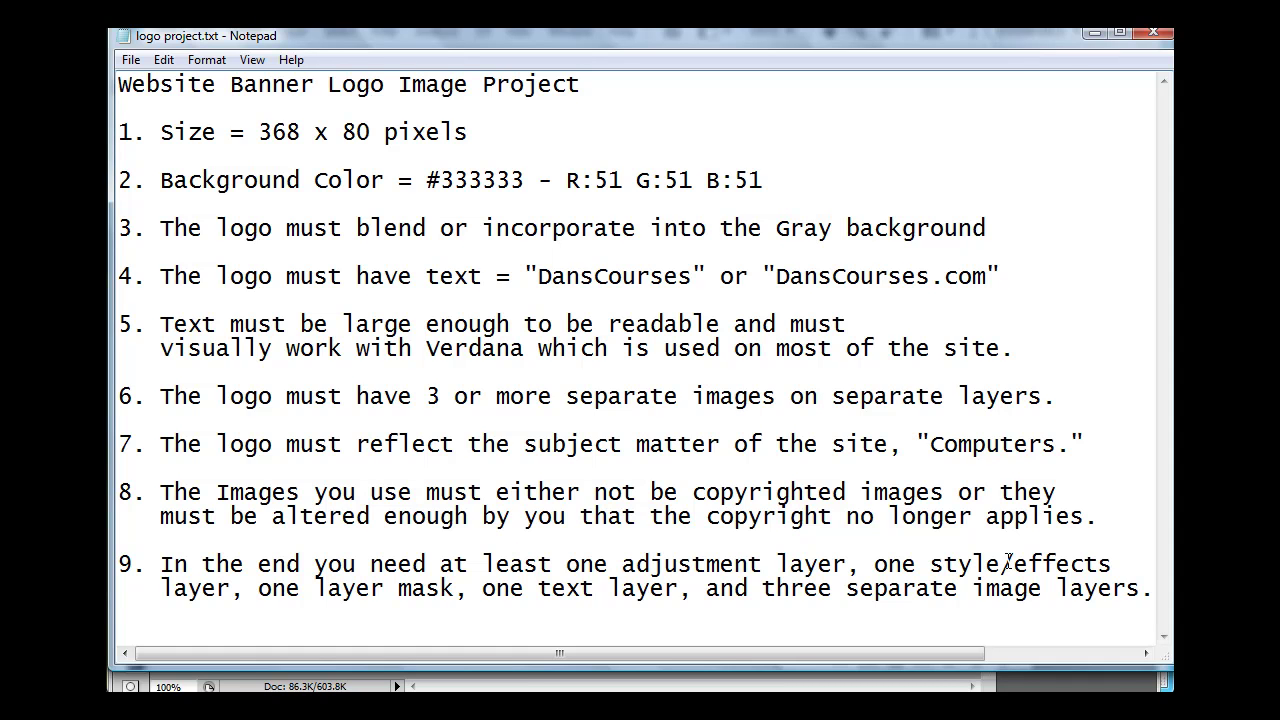
left_click(990, 540)
left_click(695, 590)
Step: Set Brightness/Contrast 1 to brightness -38 and contrast 71, comparing with the live site banner
key("alt+Tab")
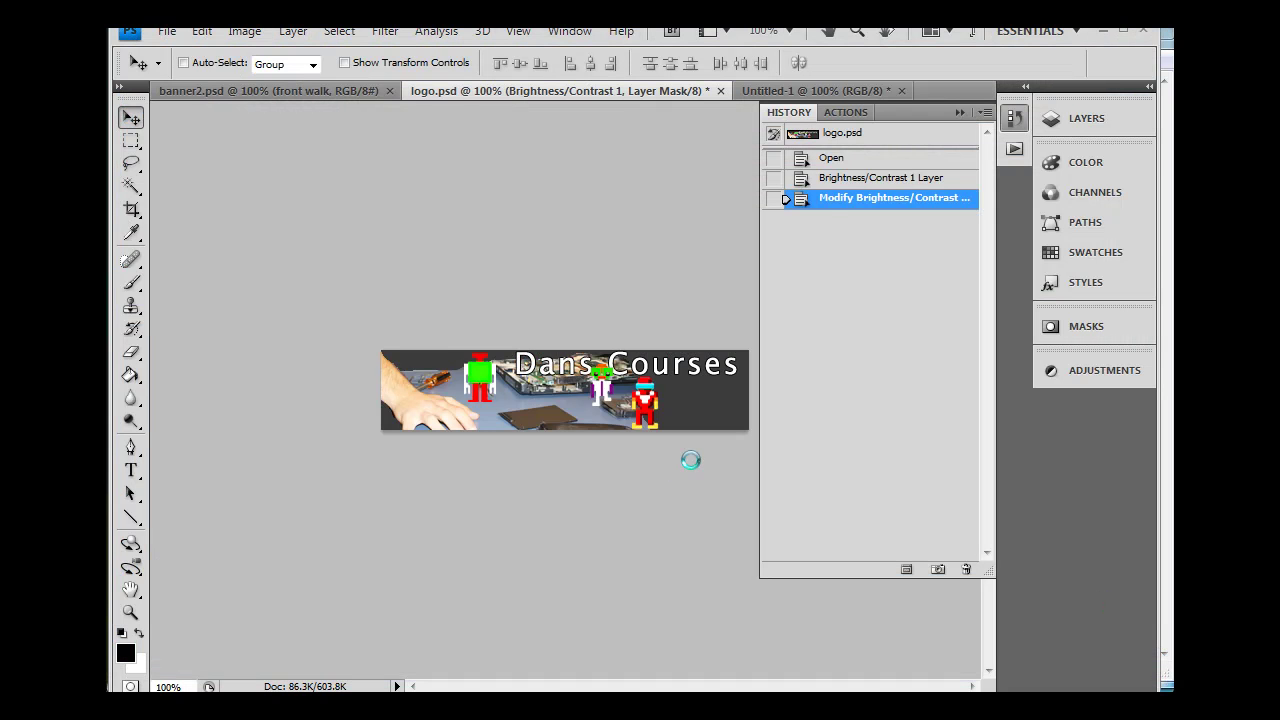
left_click(1088, 120)
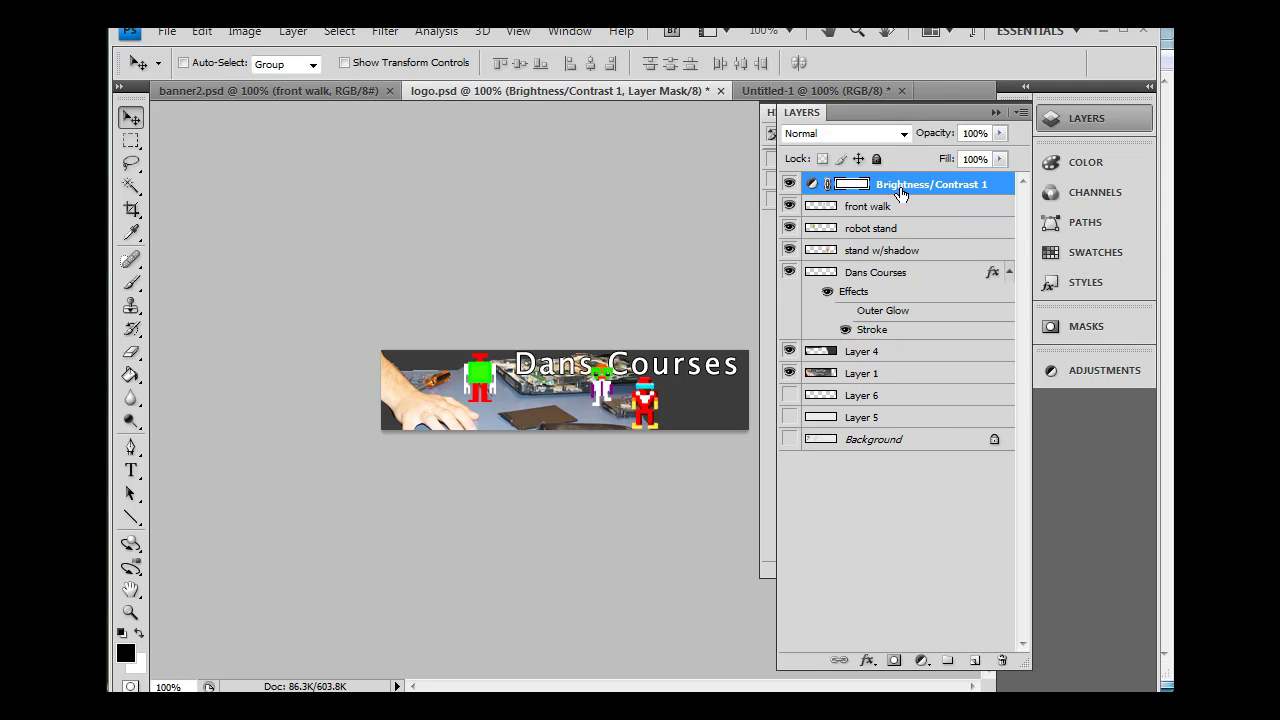
double_click(810, 188)
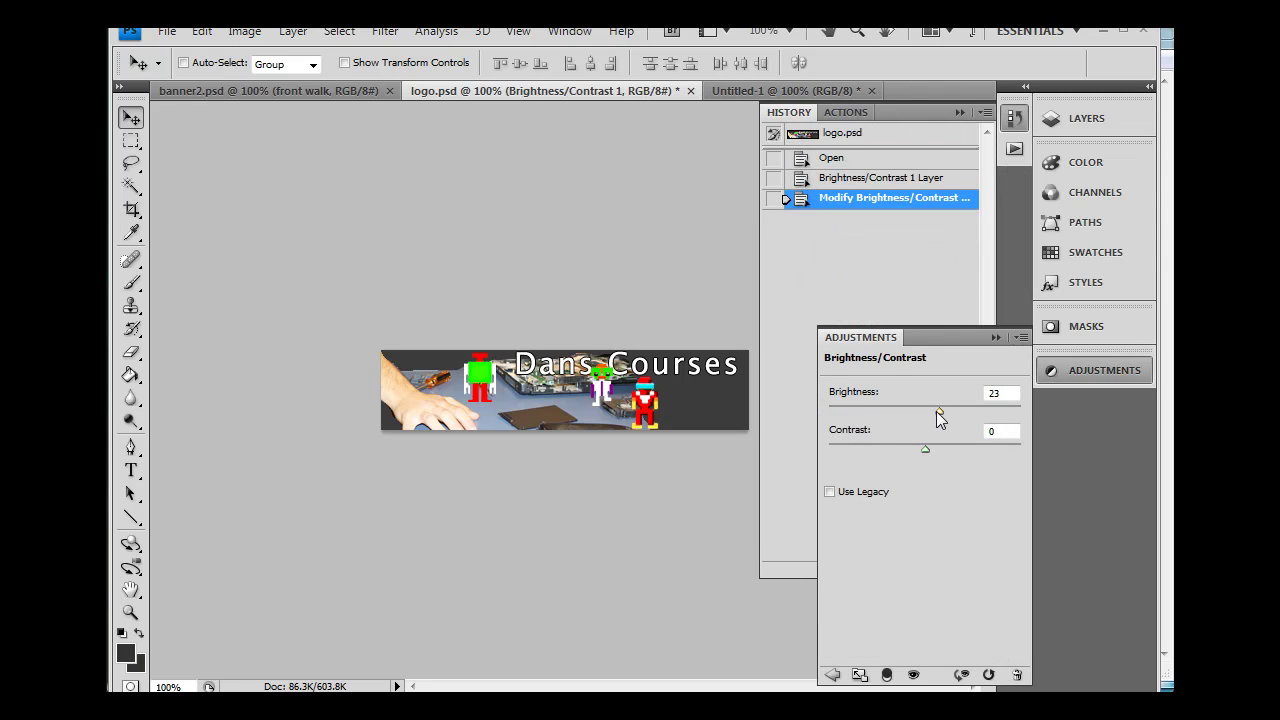
left_click_drag(936, 411, 964, 411)
left_click(927, 447)
left_click_drag(925, 452, 950, 458)
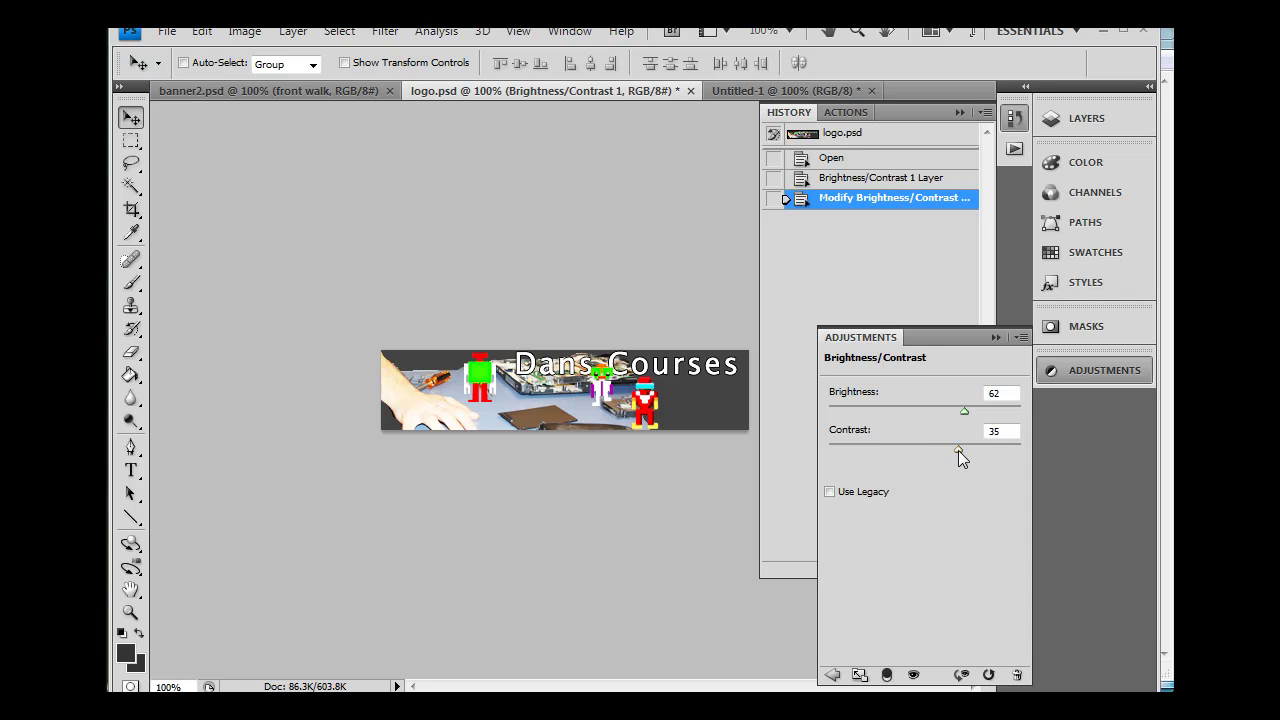
left_click_drag(958, 450, 900, 410)
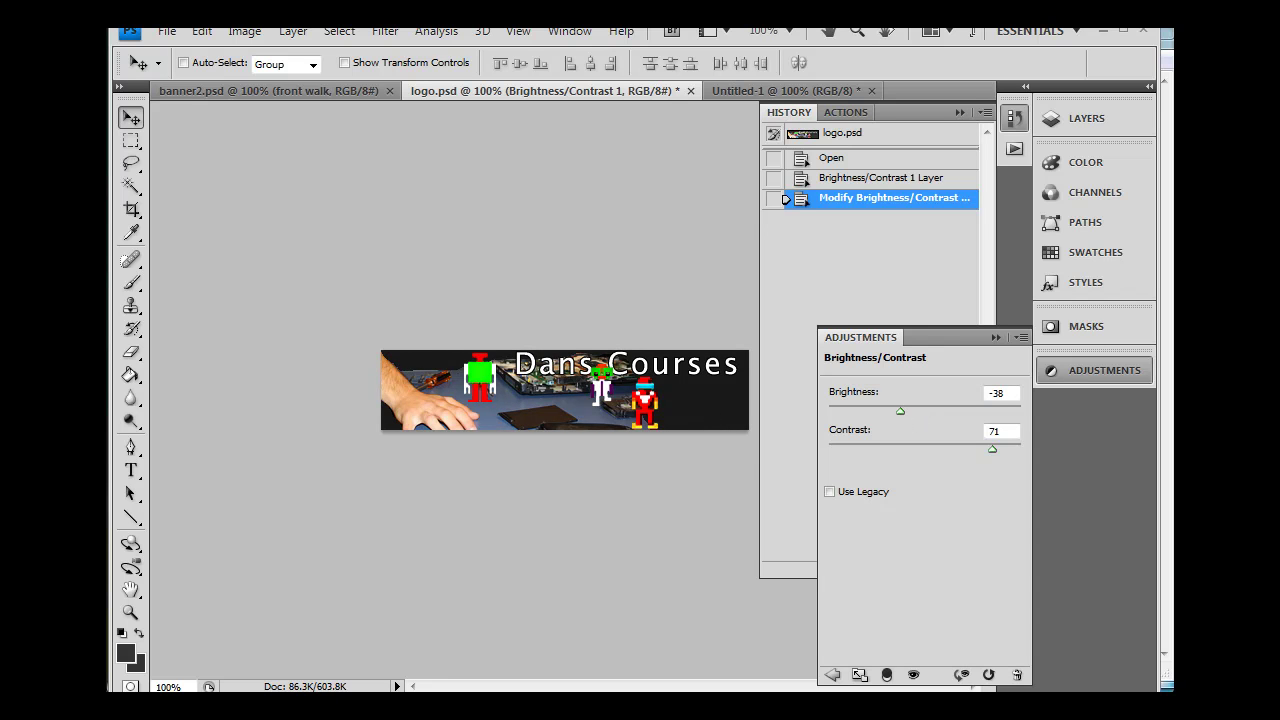
key("alt+Tab")
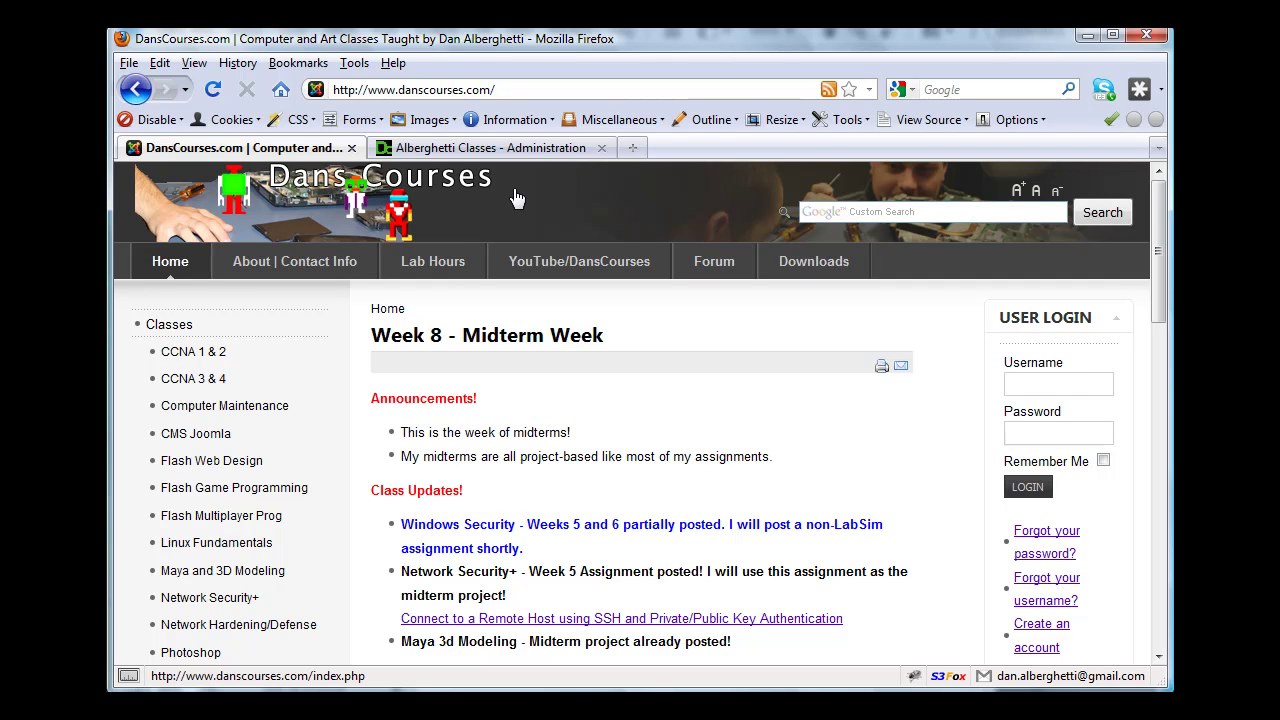
key("alt+Tab")
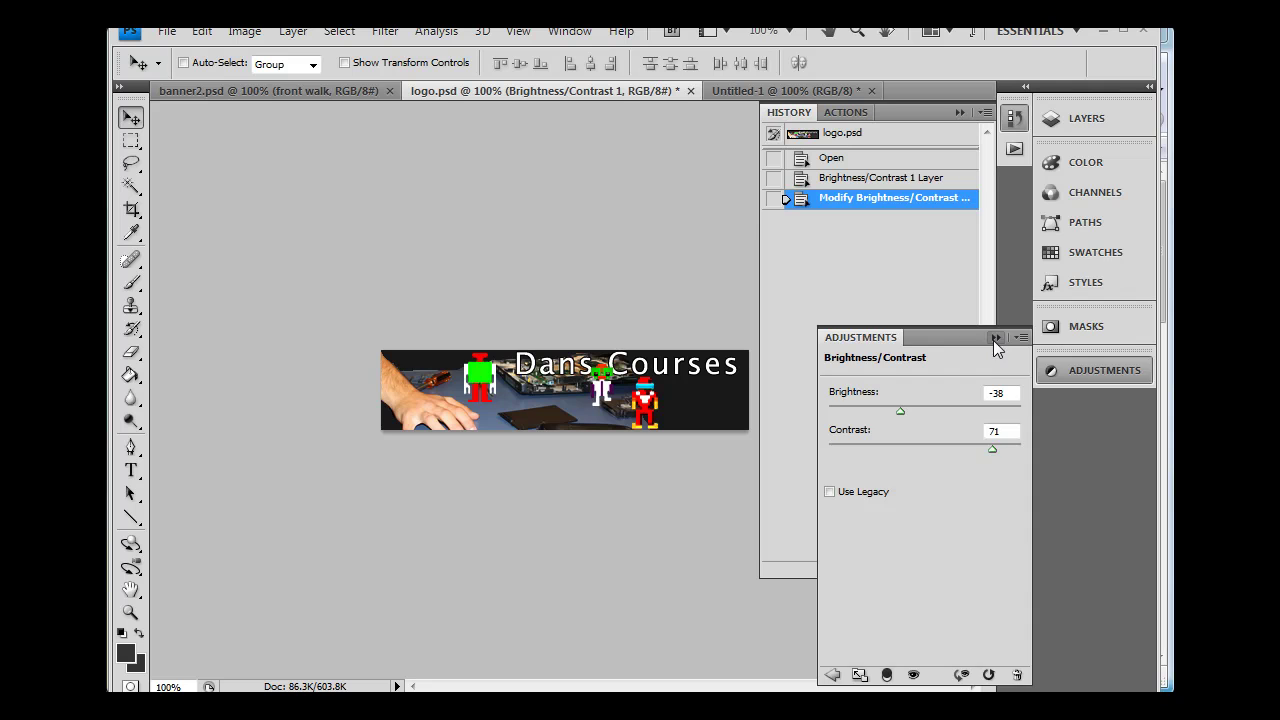
Step: Move Brightness/Contrast 1 in the Layers panel to sit directly above stand w/shadow
left_click(994, 338)
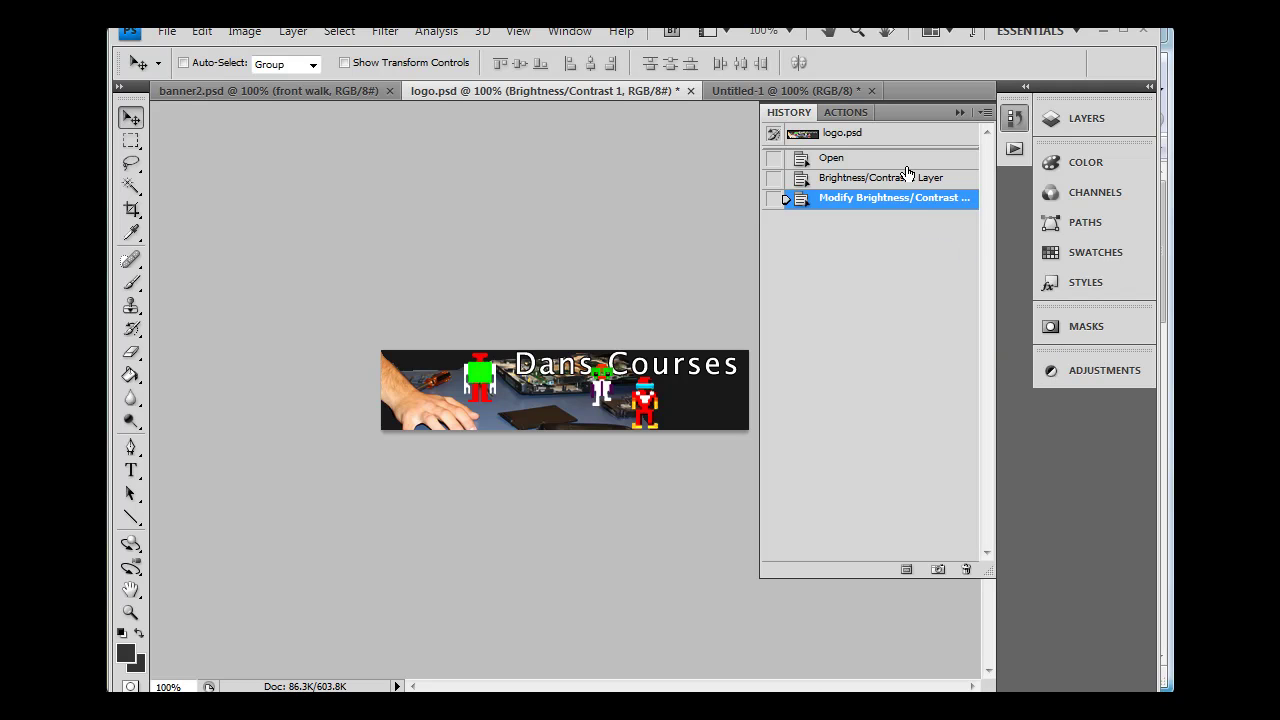
left_click(961, 113)
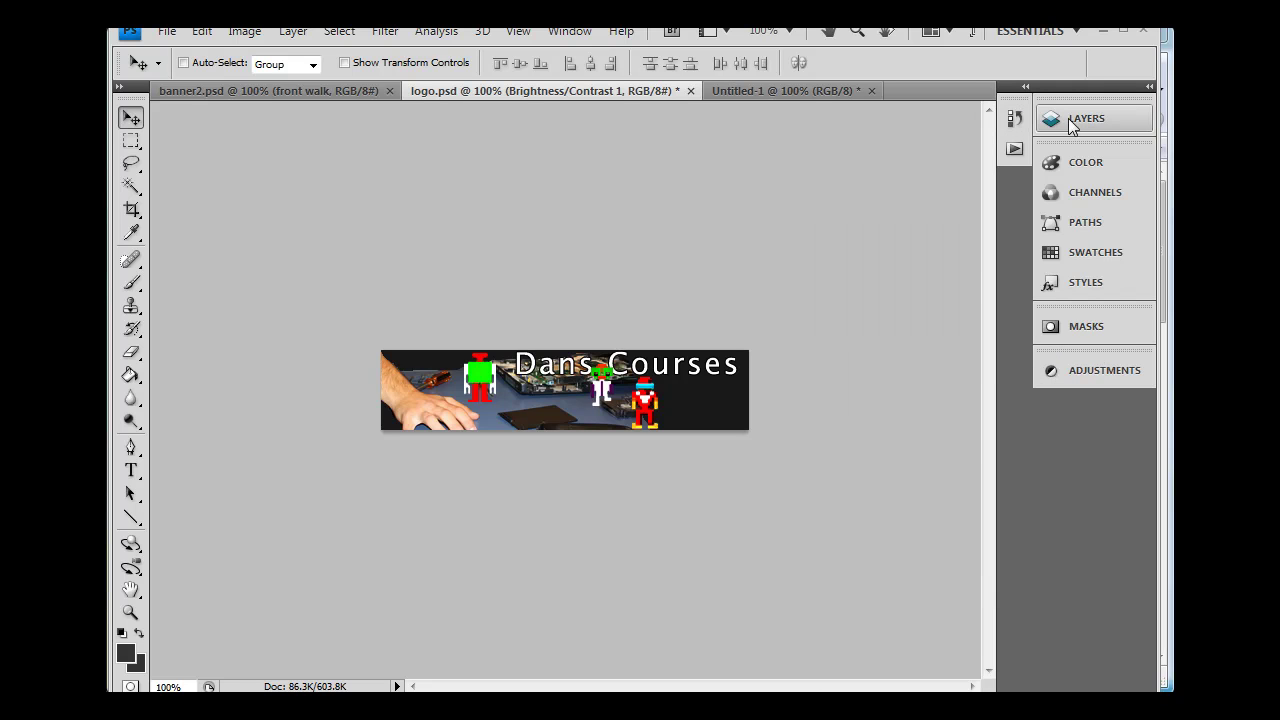
left_click(1068, 118)
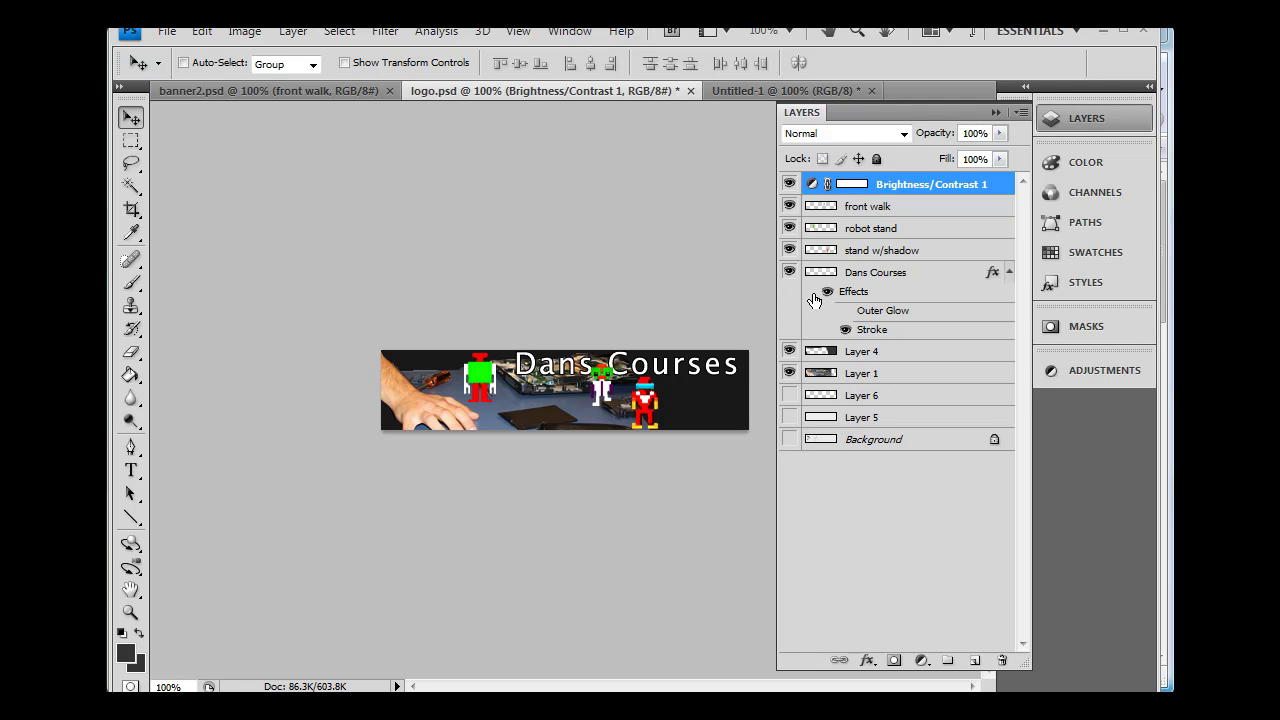
left_click(789, 250)
left_click(789, 250)
left_click_drag(928, 187, 931, 242)
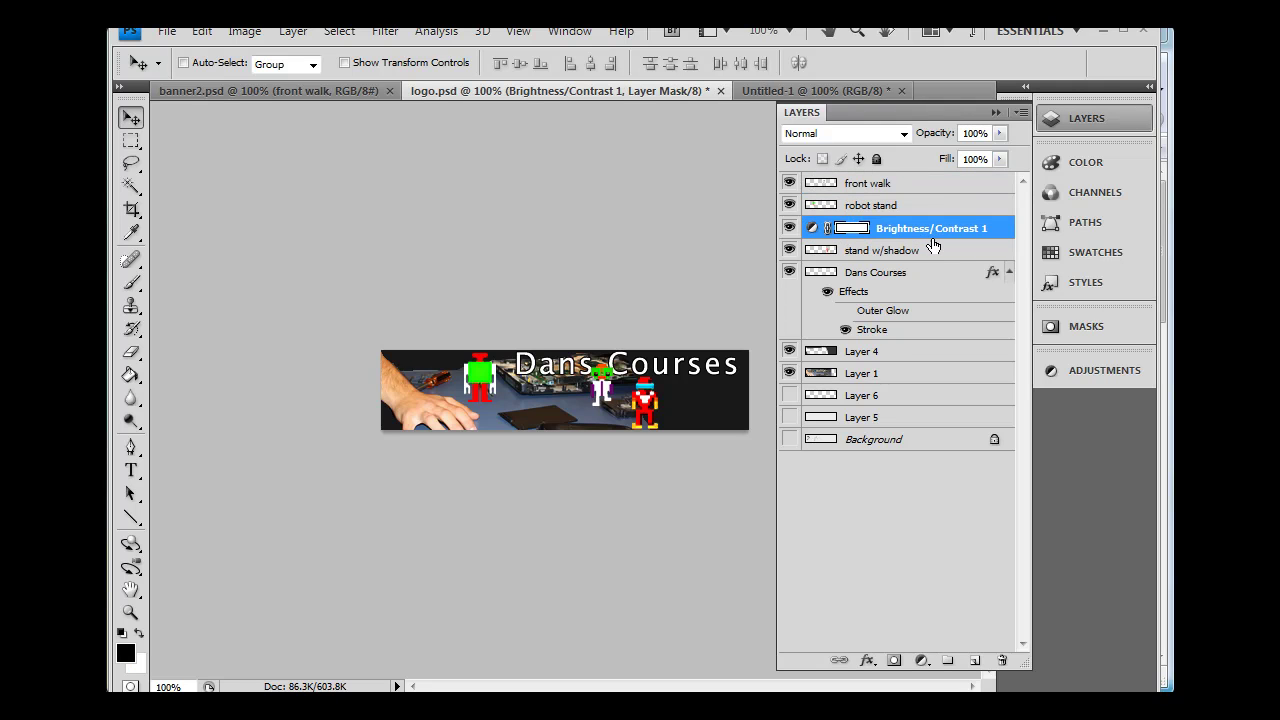
left_click(789, 252)
left_click(789, 251)
left_click(789, 251)
left_click(789, 251)
Step: Alt-clip Brightness/Contrast 1 to stand w/shadow, then toggle it to compare before and after
key("alt")
left_click_drag(934, 229, 937, 240)
left_click(937, 240, "alt")
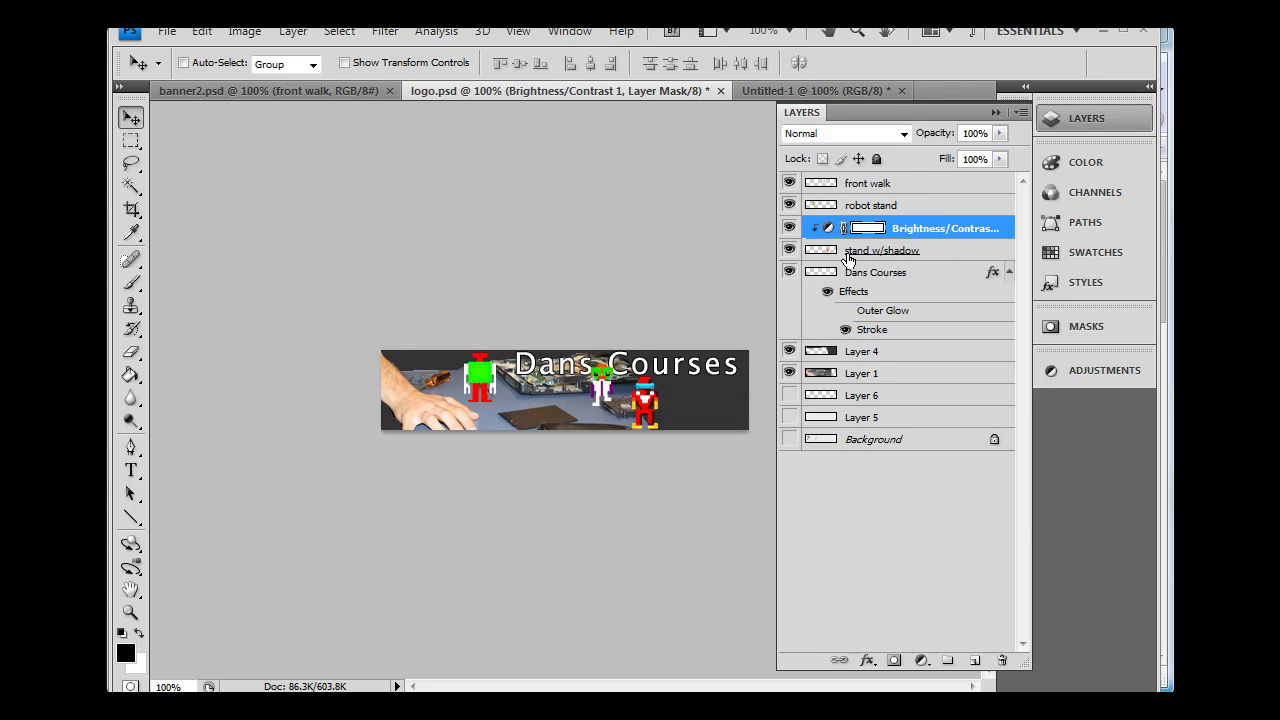
left_click(790, 229)
left_click(790, 229)
left_click(790, 229)
left_click(790, 229)
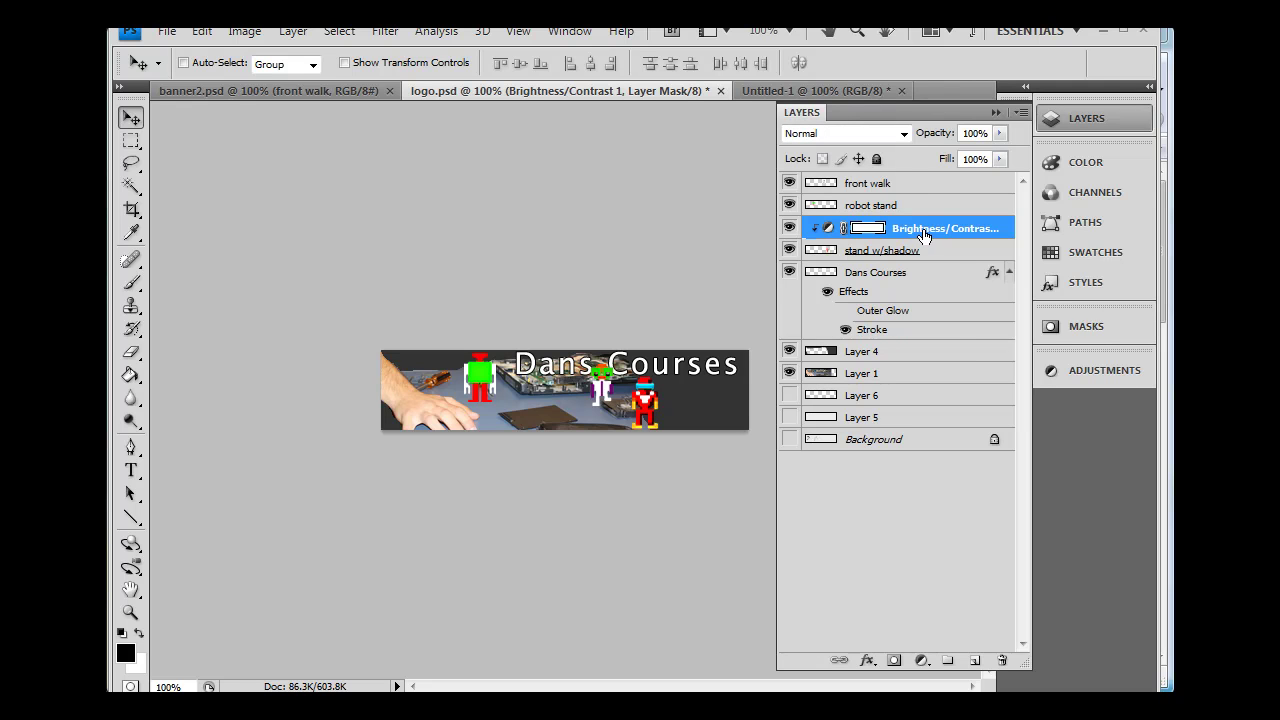